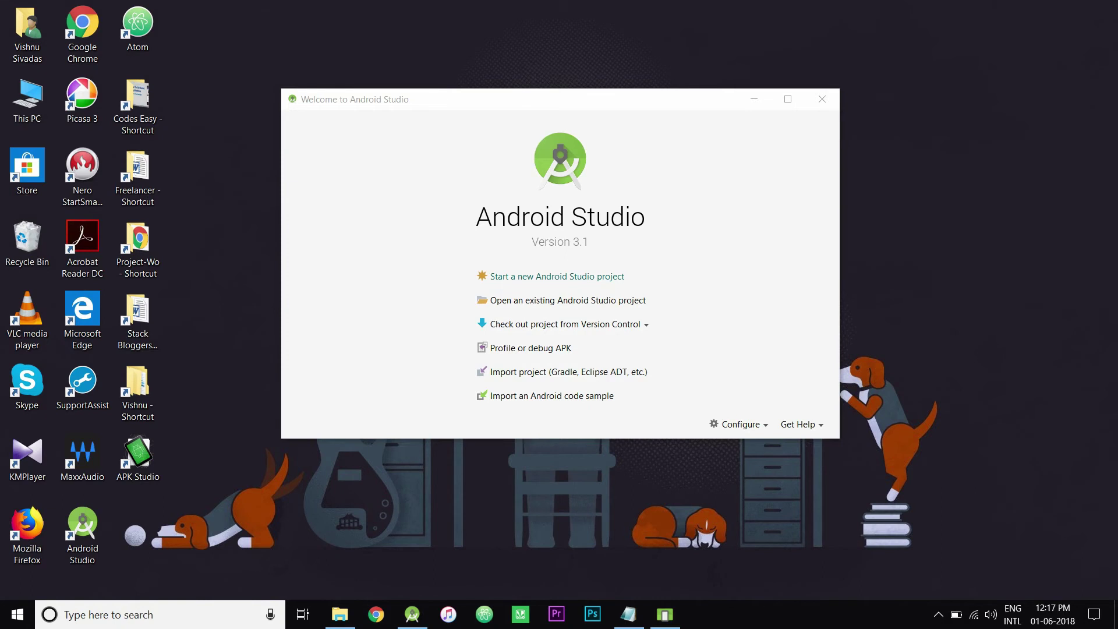
Create the 'CardView Demo' project with package com.codeseasy.cardviewdemo and an Empty Activity.
{"action": "left_click", "coordinate": [556, 276]}
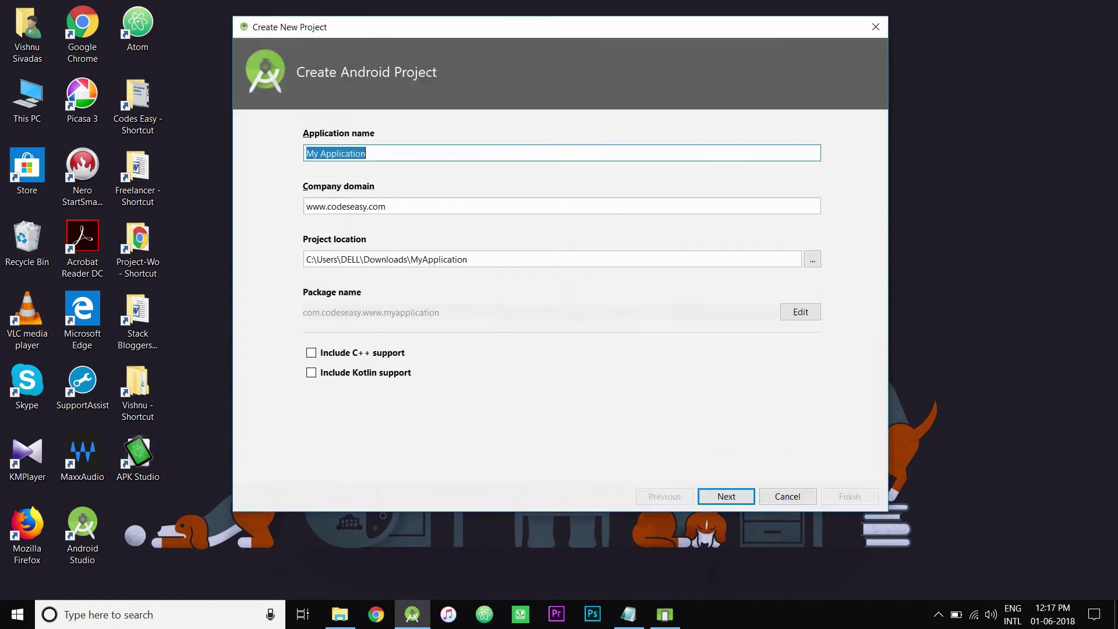
{"action": "type", "text": "Card"}
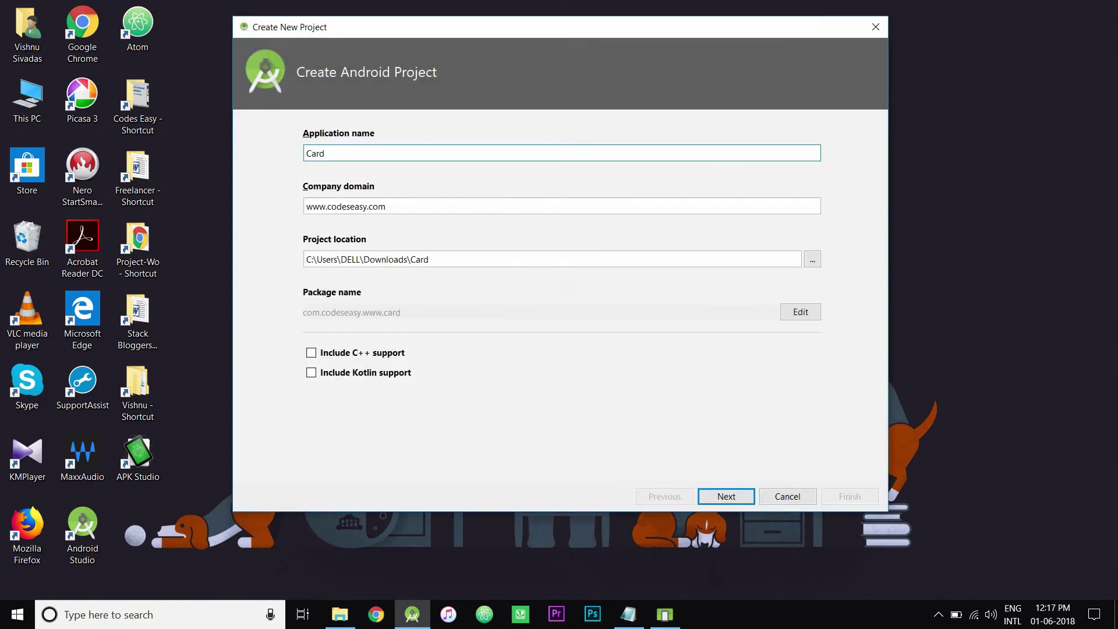
{"action": "type", "text": "View Demo"}
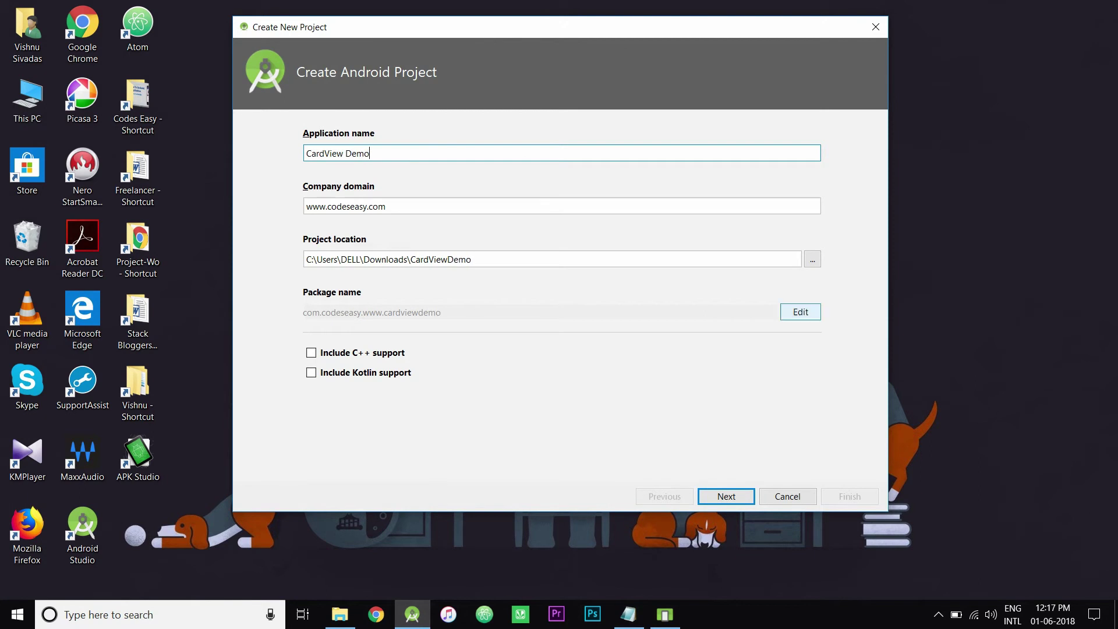
{"action": "left_click", "coordinate": [801, 312]}
{"action": "double_click", "coordinate": [371, 312]}
{"action": "key", "text": "BackSpace"}
{"action": "left_click", "coordinate": [797, 311]}
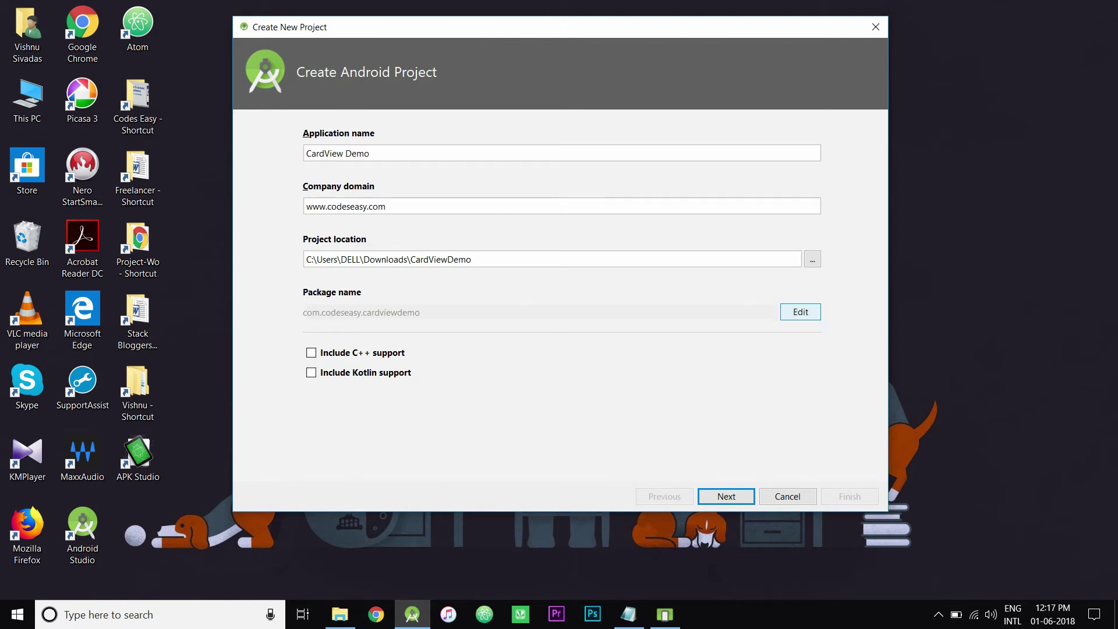
{"action": "left_click", "coordinate": [726, 496]}
{"action": "left_click", "coordinate": [726, 496]}
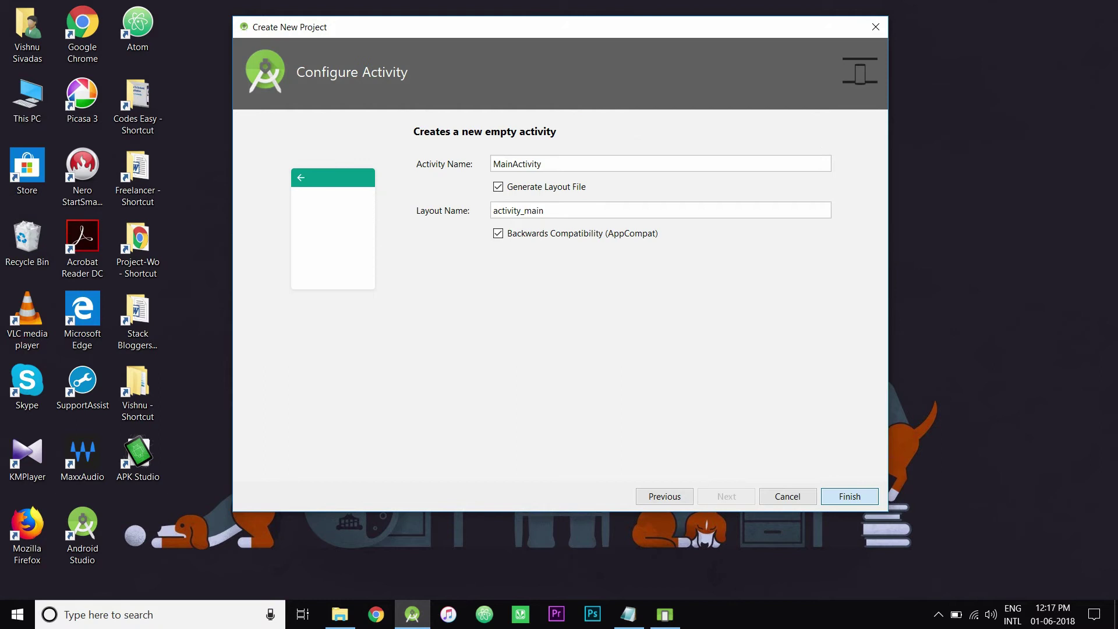
{"action": "left_click", "coordinate": [849, 496]}
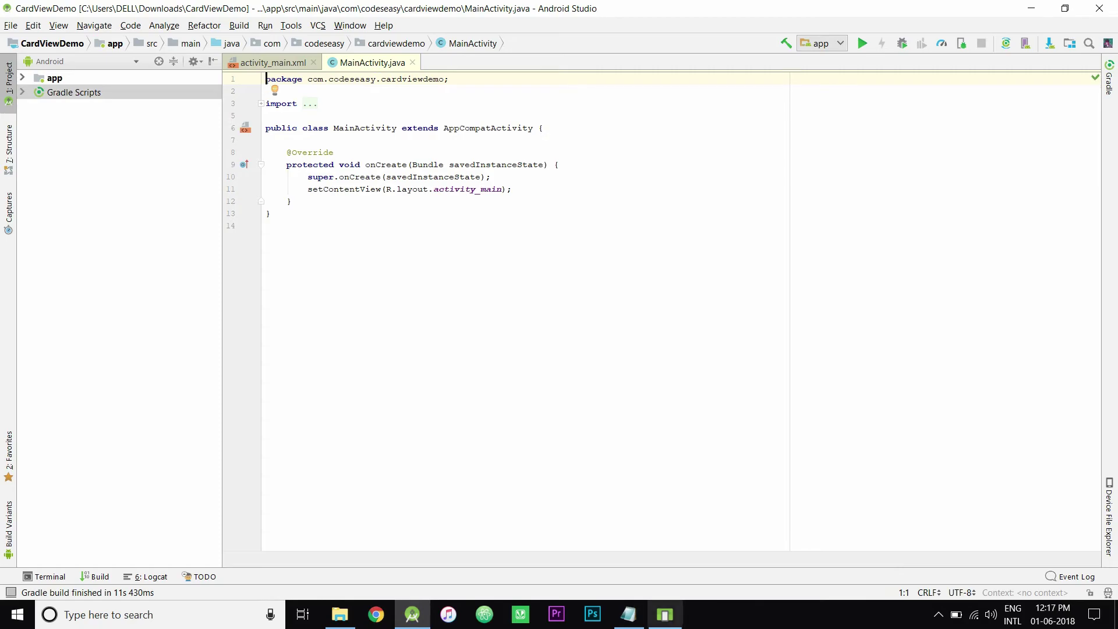
Copy the cardview-v7:27.1.1 dependency line from the Card-View.txt notes.
{"action": "left_click", "coordinate": [628, 614]}
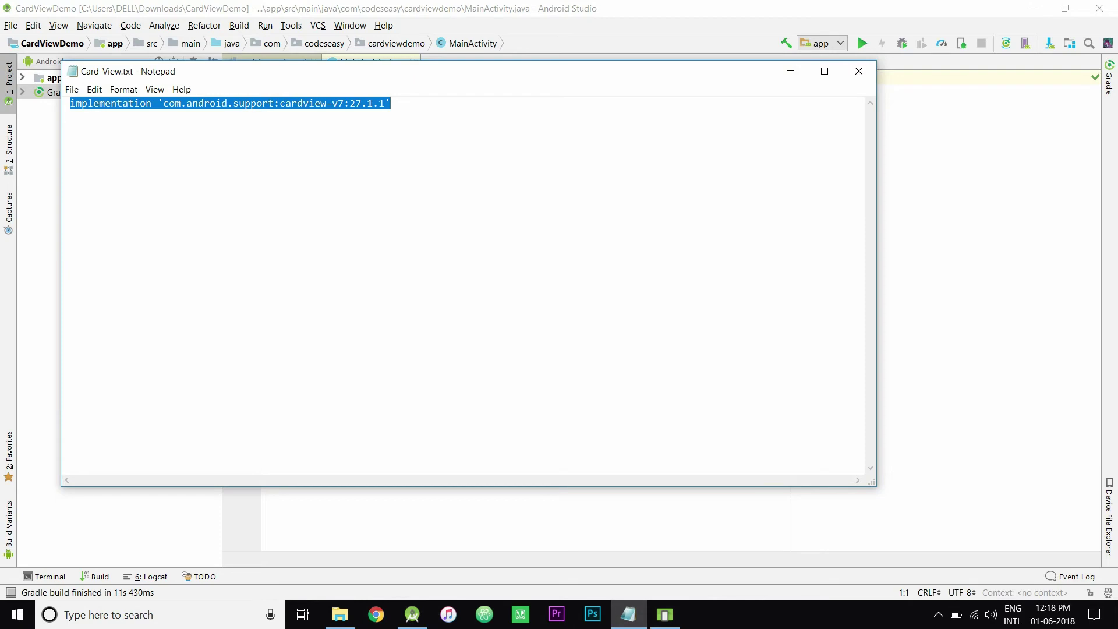
{"action": "right_click", "coordinate": [374, 106]}
{"action": "left_click", "coordinate": [402, 145]}
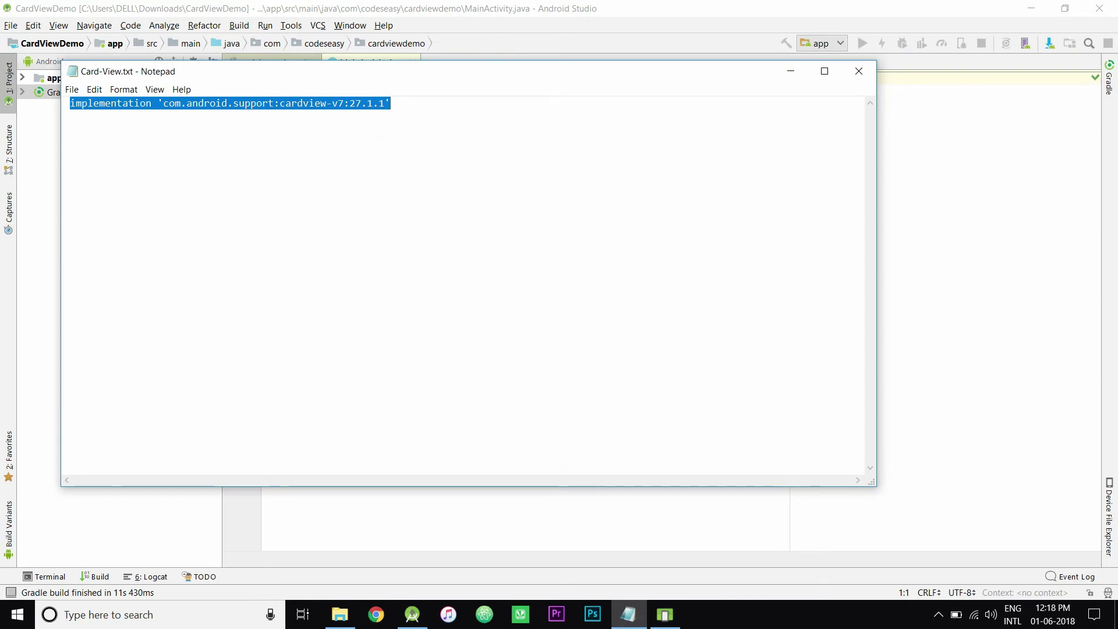
{"action": "left_click", "coordinate": [791, 71]}
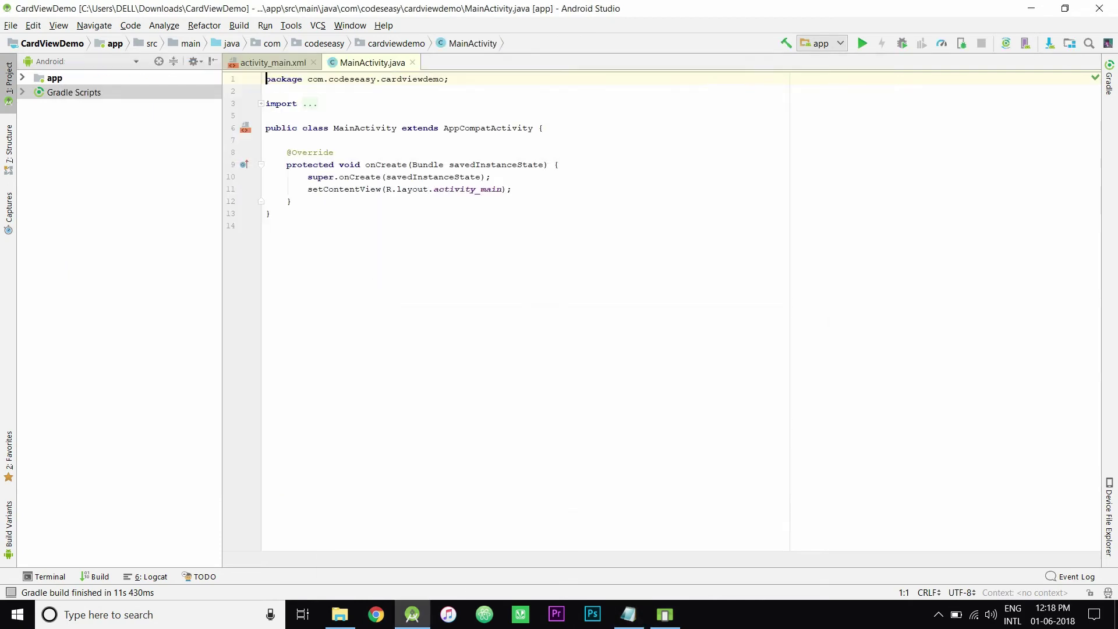
Paste the cardview-v7 dependency after line 24 of build.gradle (Module: app).
{"action": "left_click", "coordinate": [73, 92]}
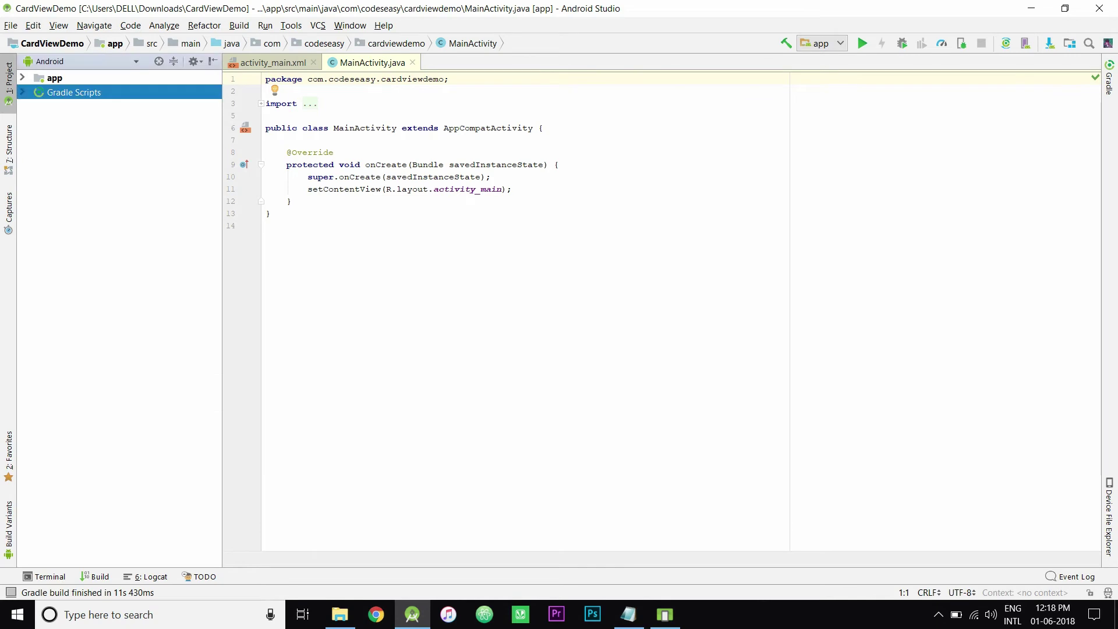
{"action": "left_click", "coordinate": [22, 92]}
{"action": "key", "text": "Down"}
{"action": "key", "text": "Down"}
{"action": "key", "text": "Return"}
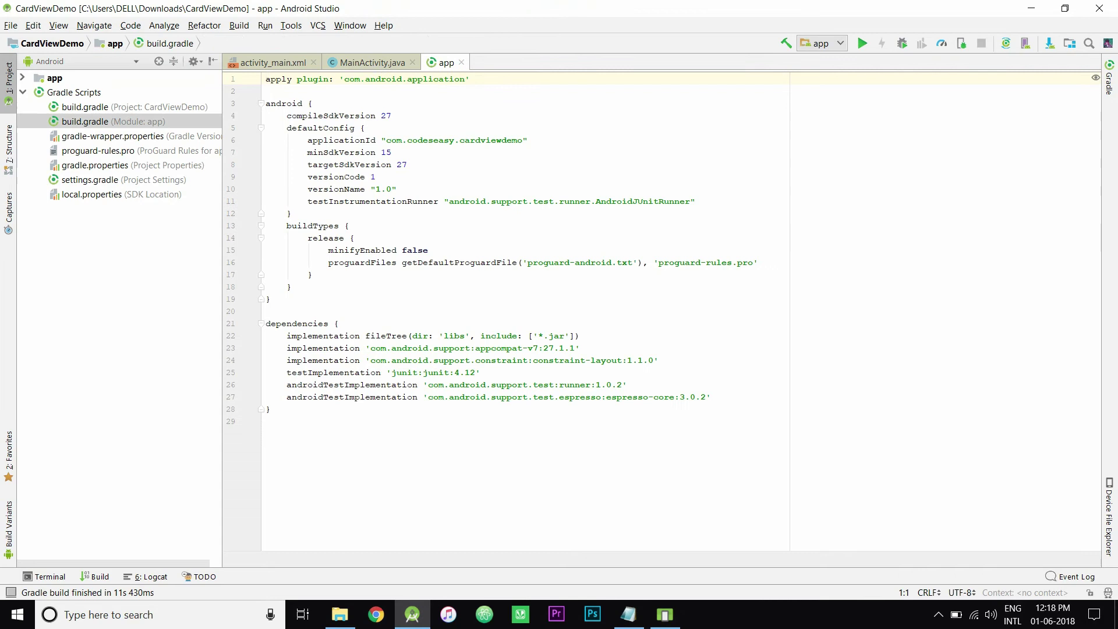
{"action": "left_click", "coordinate": [659, 360]}
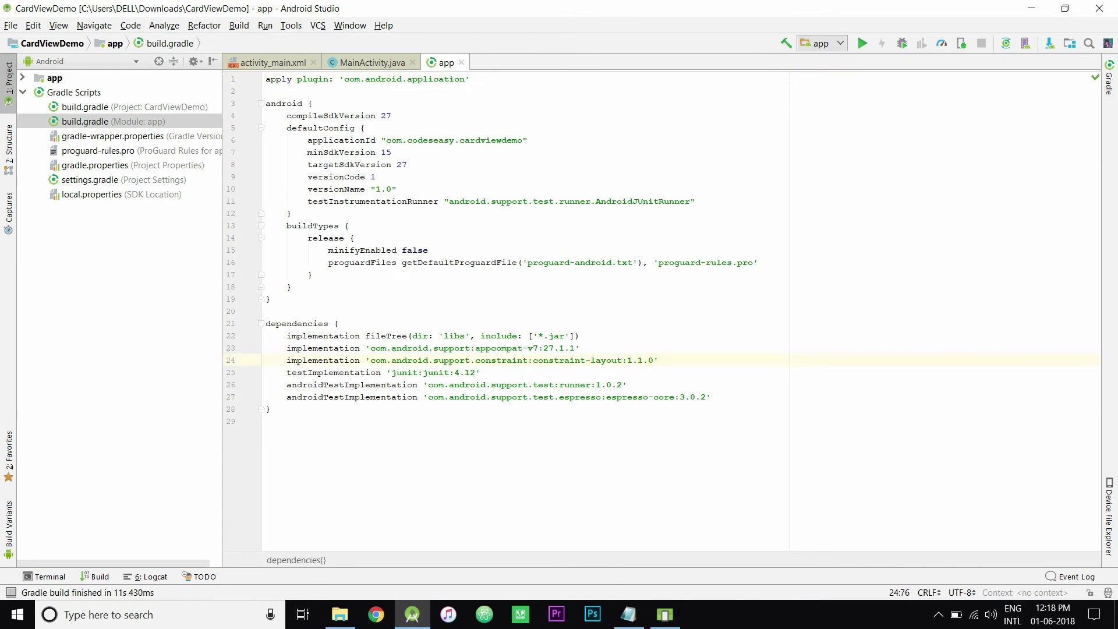
{"action": "key", "text": "Return"}
{"action": "key", "text": "ctrl+v"}
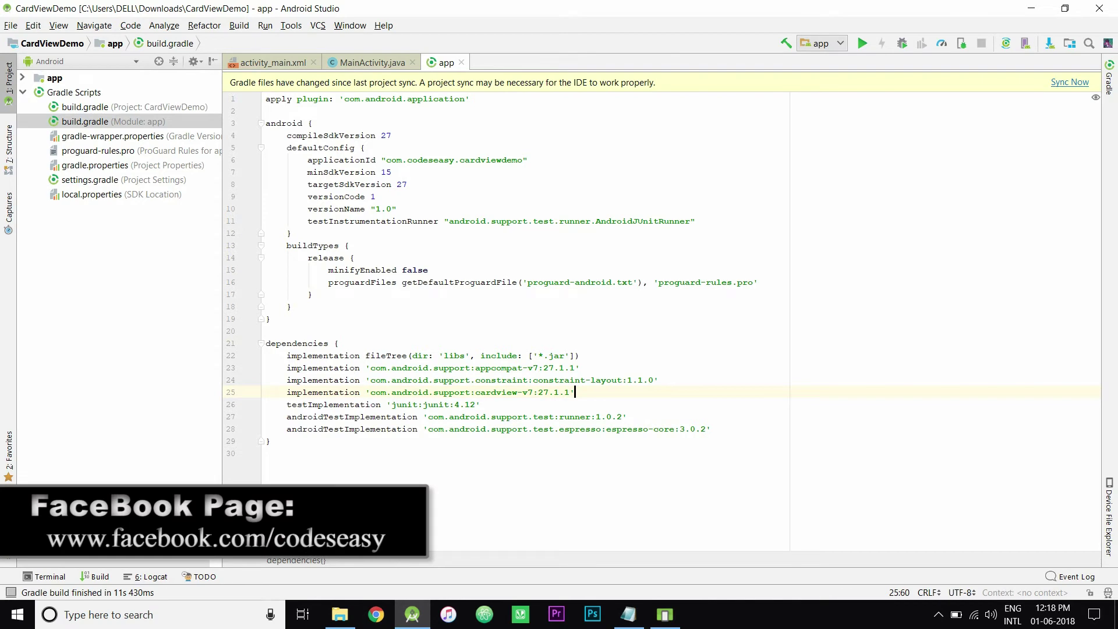
Sync the project with Gradle and open res/layout/activity_main.xml.
{"action": "left_click", "coordinate": [1069, 83]}
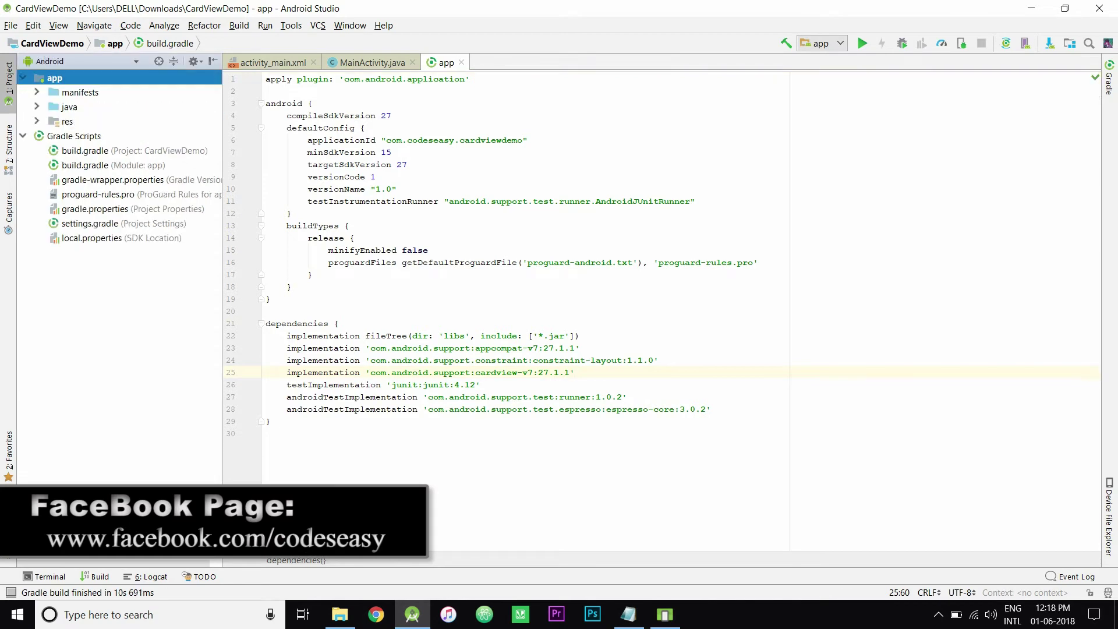
{"action": "key", "text": "Down"}
{"action": "key", "text": "Down"}
{"action": "key", "text": "Down"}
{"action": "key", "text": "Right"}
{"action": "key", "text": "Down"}
{"action": "key", "text": "Down"}
{"action": "key", "text": "Right"}
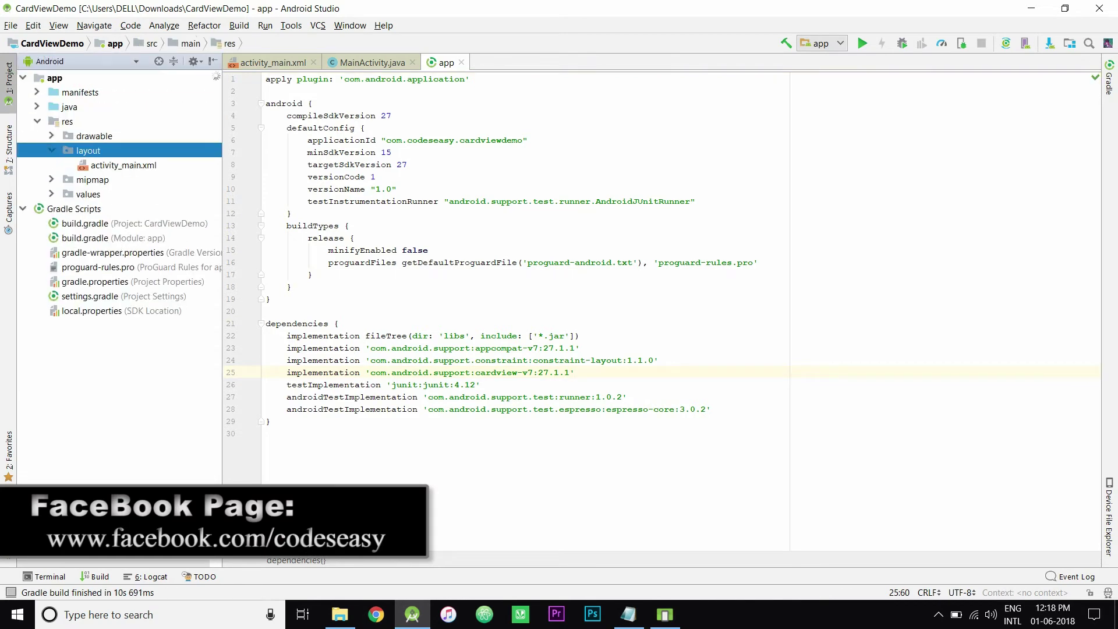
{"action": "key", "text": "Down"}
{"action": "key", "text": "Return"}
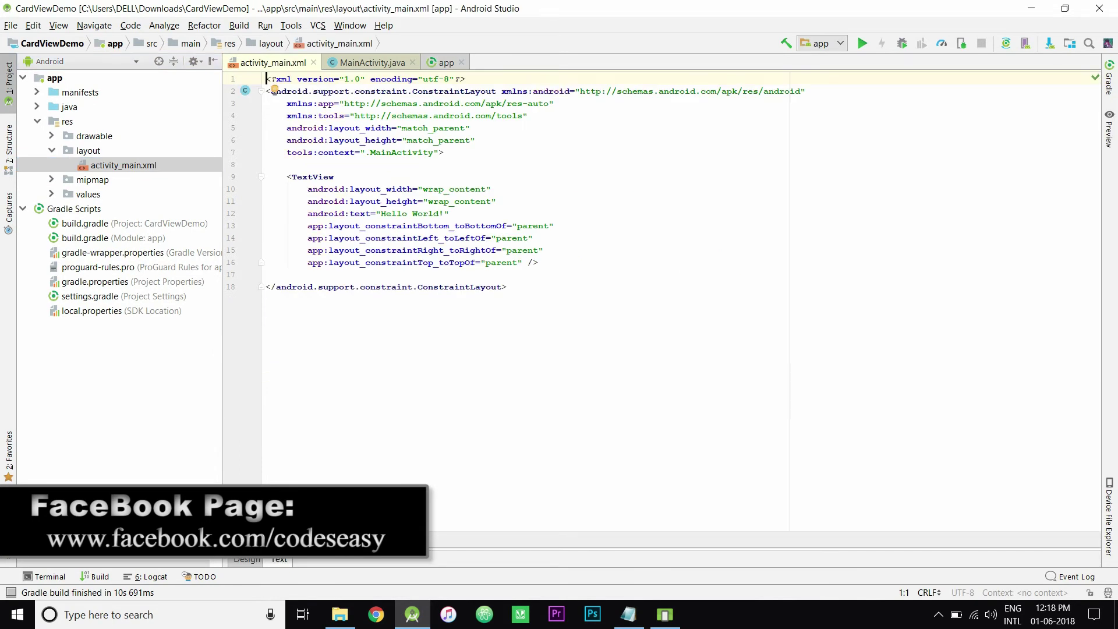
Replace the ConstraintLayout root with LinearLayout and delete the Hello World TextView.
{"action": "left_click_drag", "start_coordinate": [496, 91], "coordinate": [270, 91]}
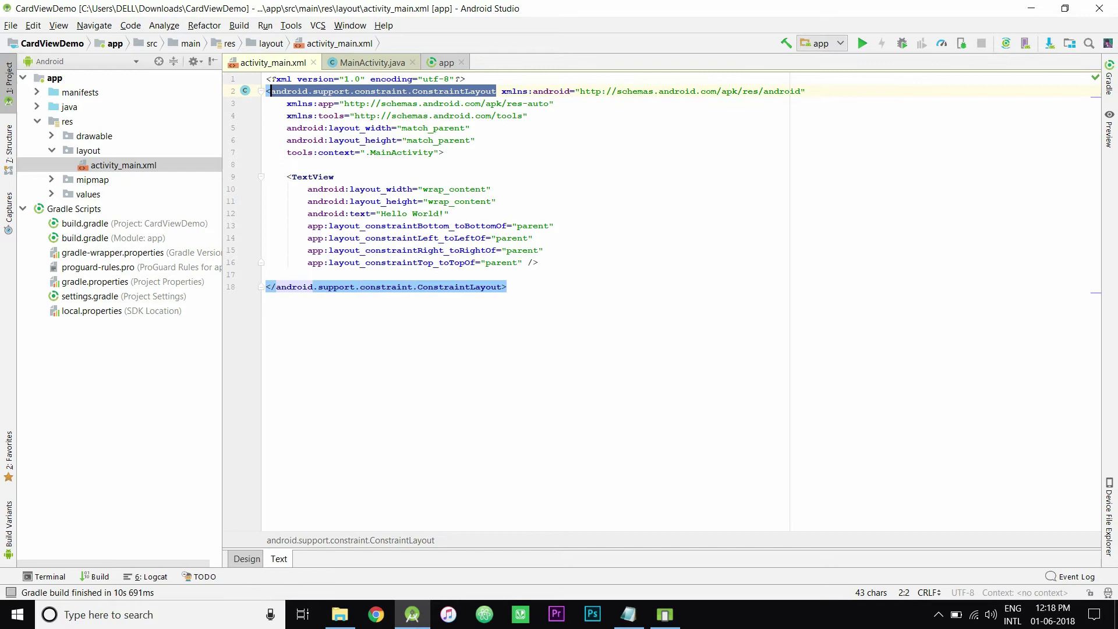
{"action": "key", "text": "BackSpace"}
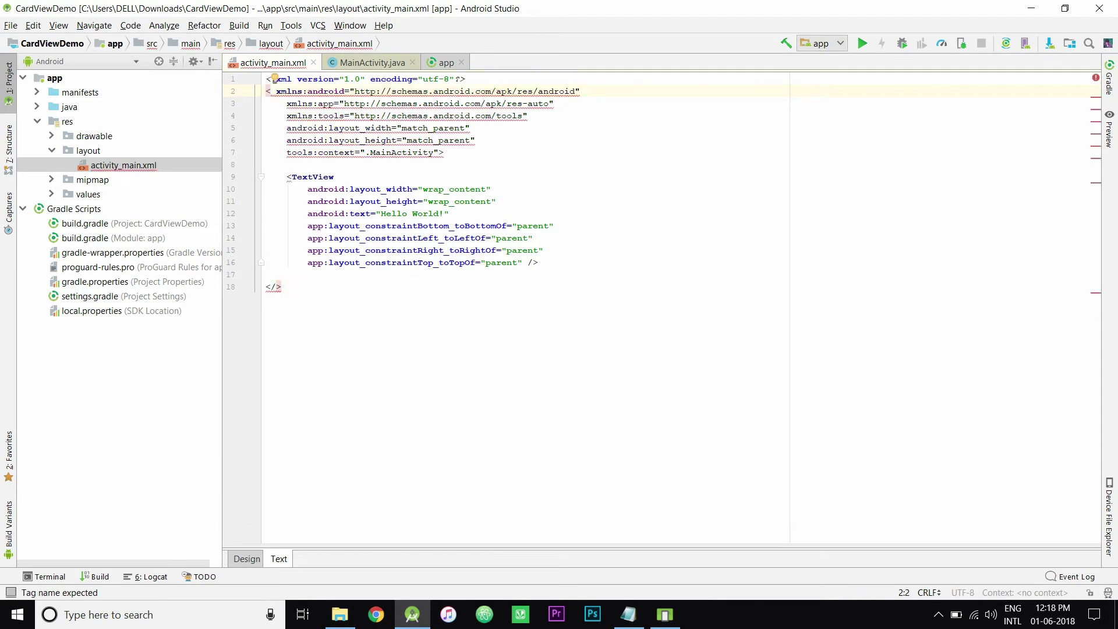
{"action": "type", "text": "Line"}
{"action": "key", "text": "Return"}
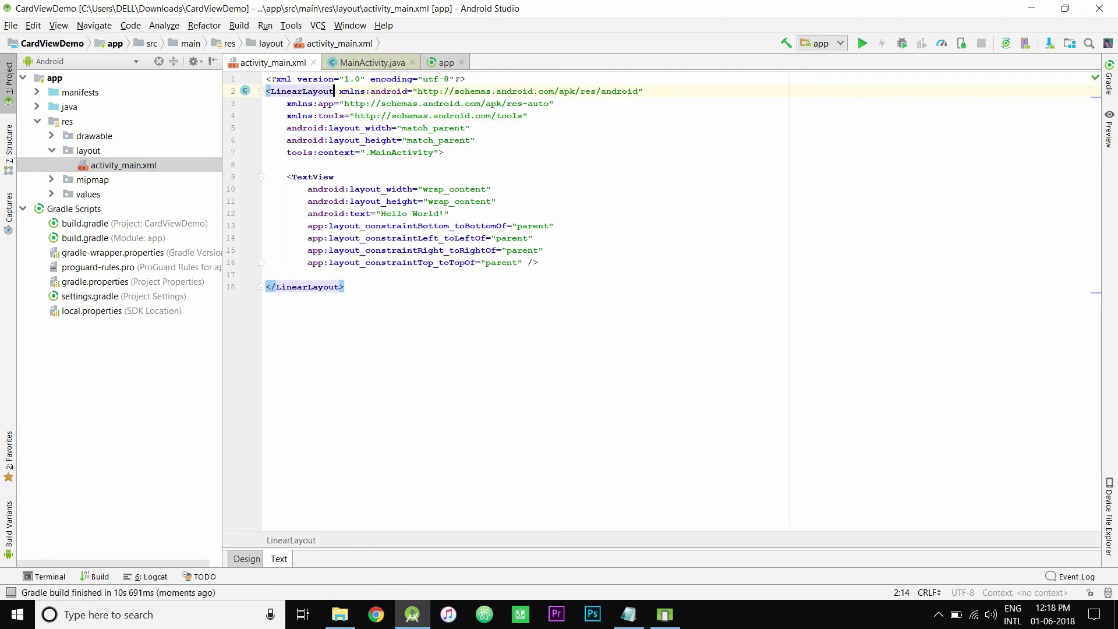
{"action": "left_click_drag", "start_coordinate": [286, 177], "coordinate": [539, 262]}
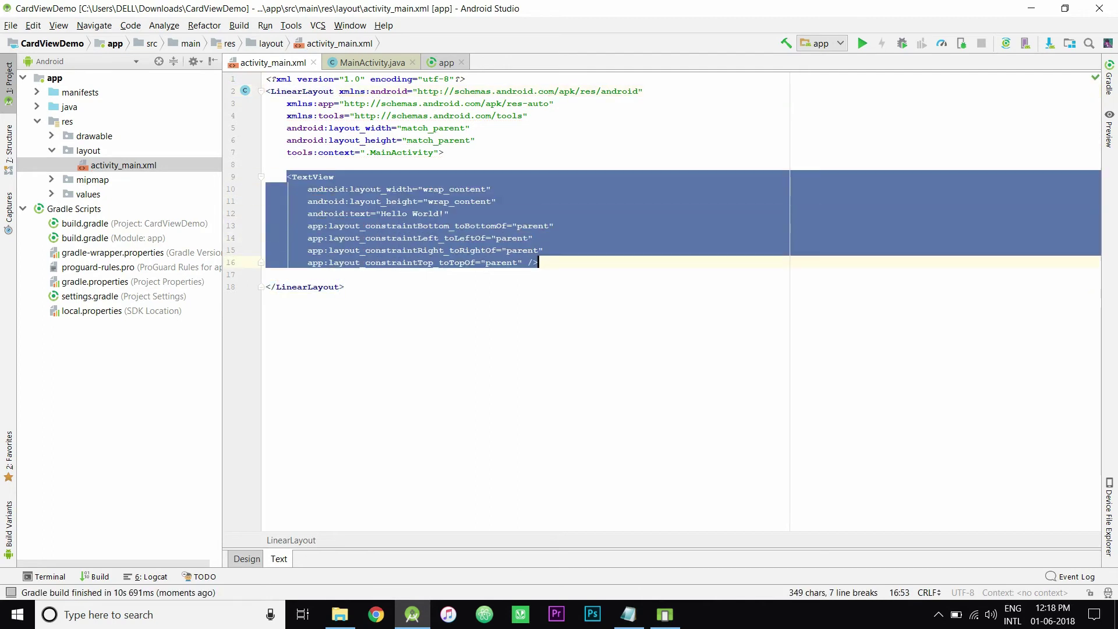
{"action": "key", "text": "BackSpace"}
Show the layout preview and add a CardView, undoing its auto-filled match_parent sizes.
{"action": "left_click", "coordinate": [1110, 127]}
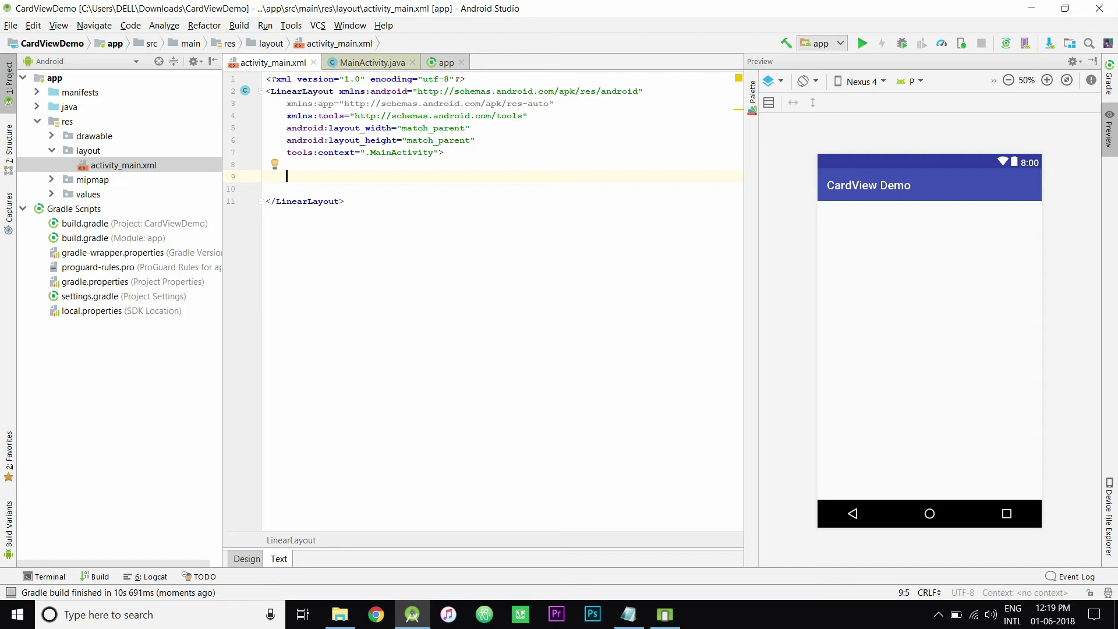
{"action": "type", "text": "<car"}
{"action": "key", "text": "Return"}
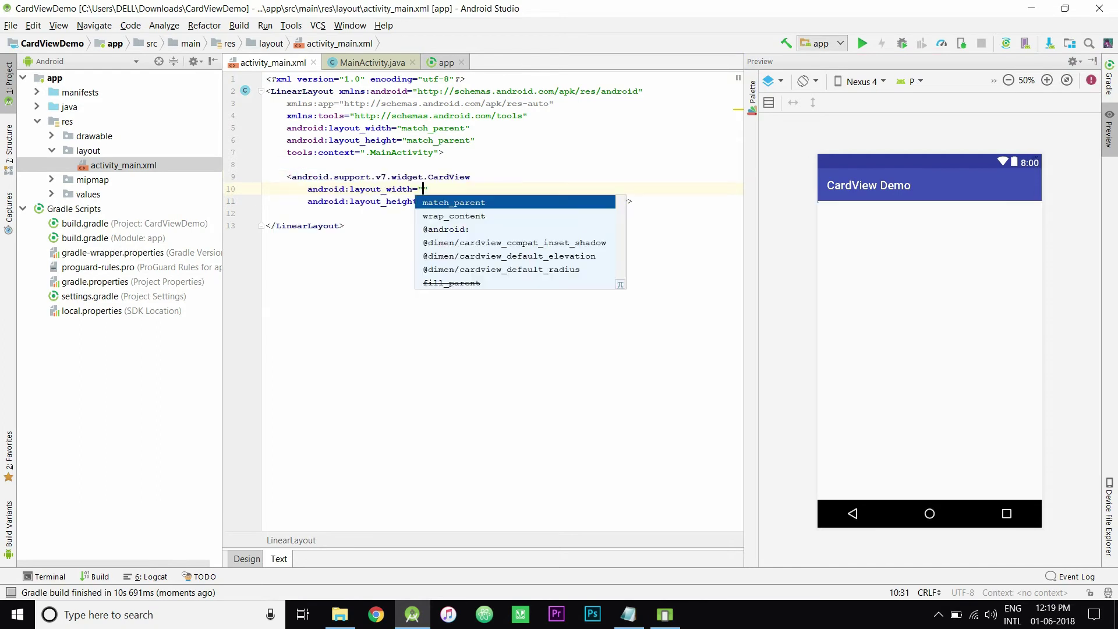
{"action": "key", "text": "Return"}
{"action": "key", "text": "Return"}
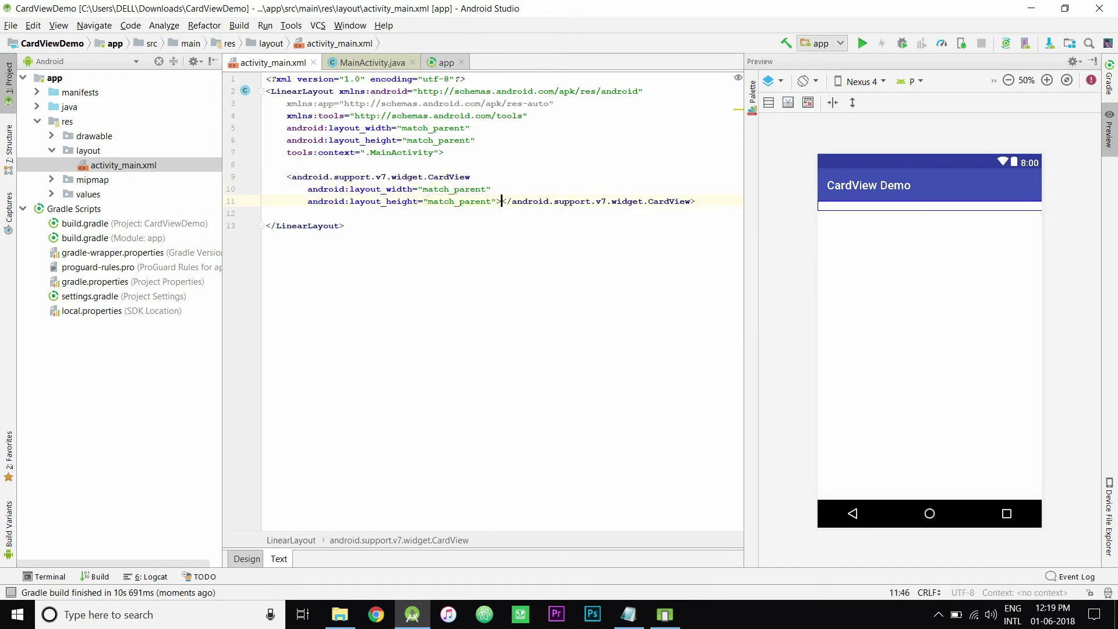
{"action": "key", "text": "Return"}
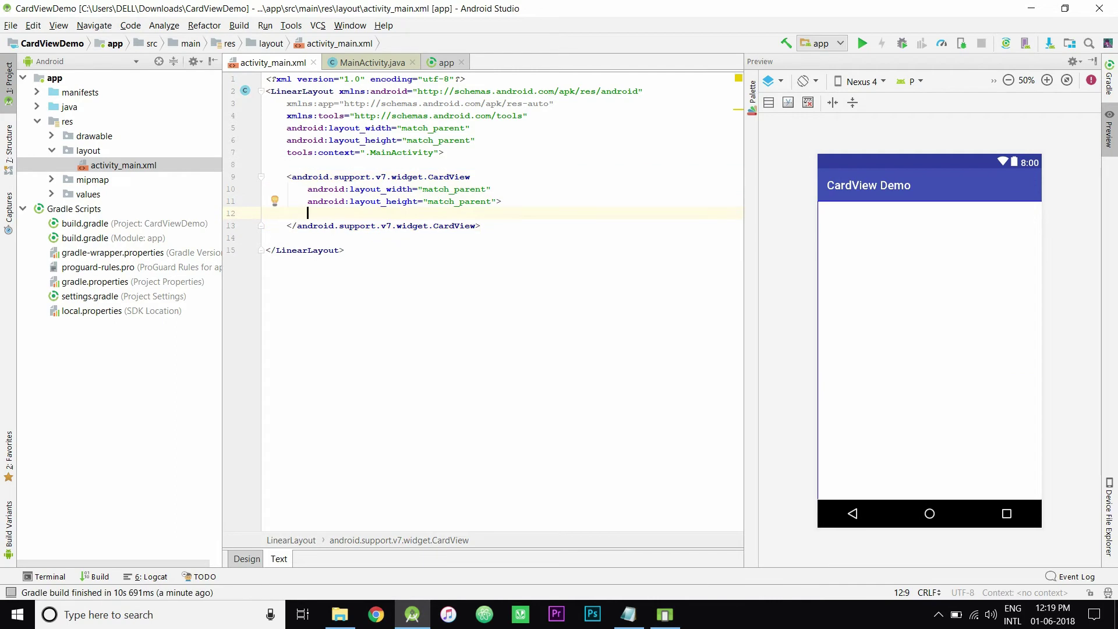
{"action": "key", "text": "ctrl+z"}
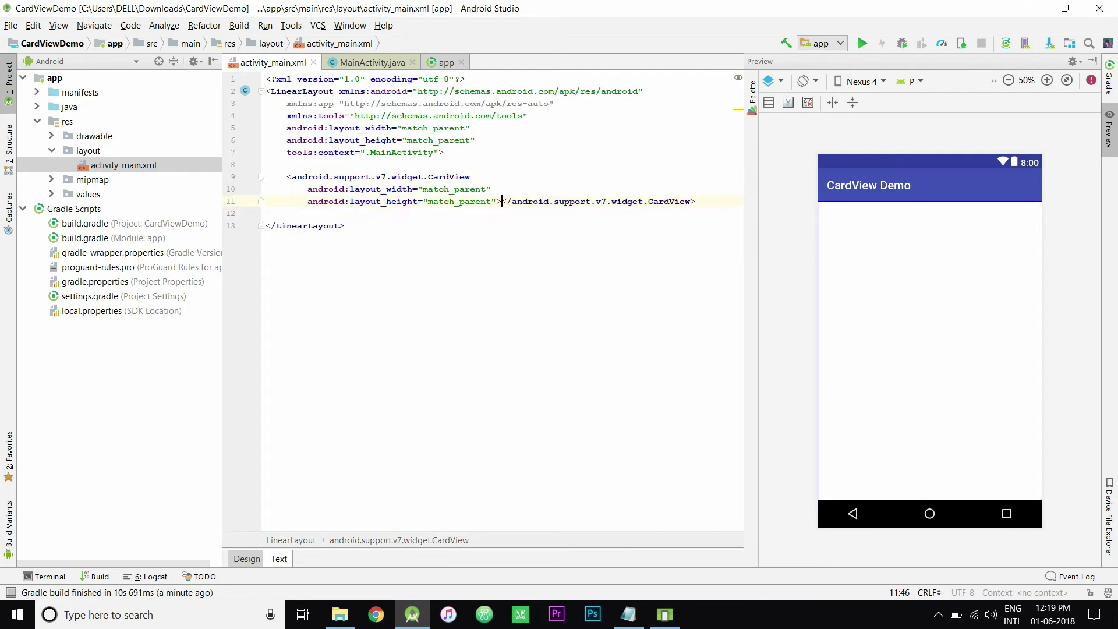
{"action": "key", "text": "ctrl+z"}
{"action": "key", "text": "ctrl+z"}
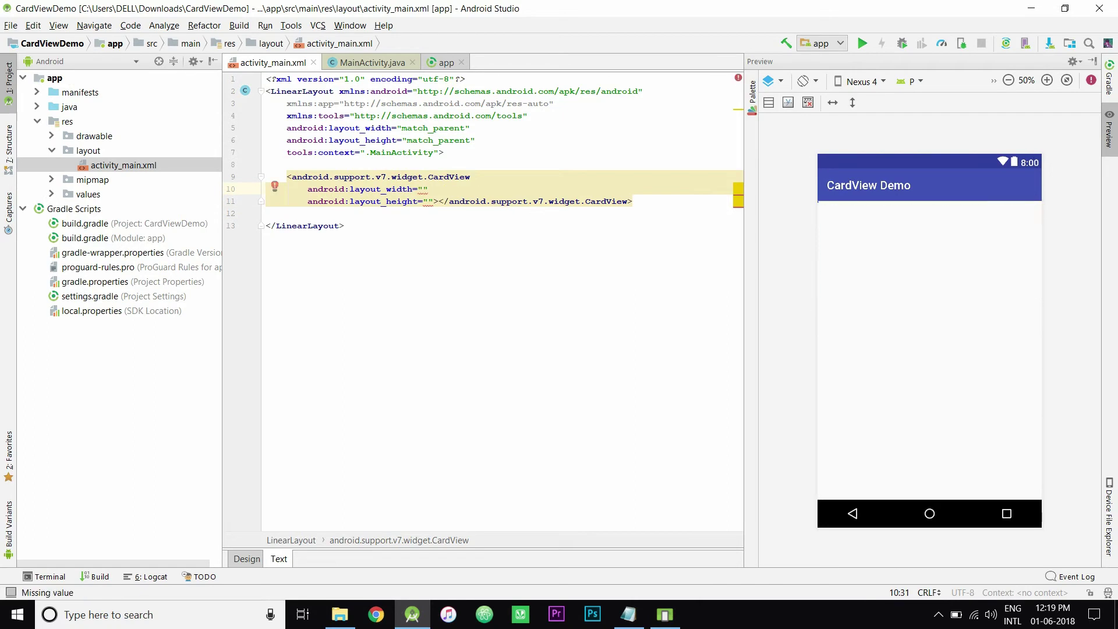
{"action": "type", "text": "w"}
Set the CardView width and height to wrap_content and open an empty body line.
{"action": "key", "text": "Return"}
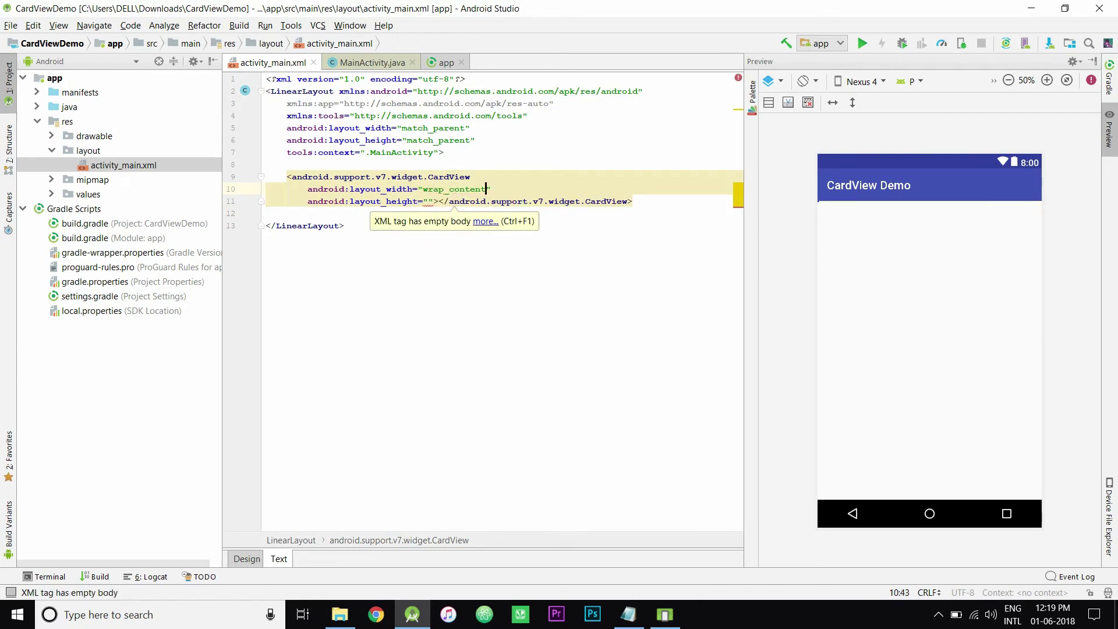
{"action": "left_click", "coordinate": [481, 201]}
{"action": "key", "text": "Left"}
{"action": "key", "text": "Left"}
{"action": "key", "text": "Left"}
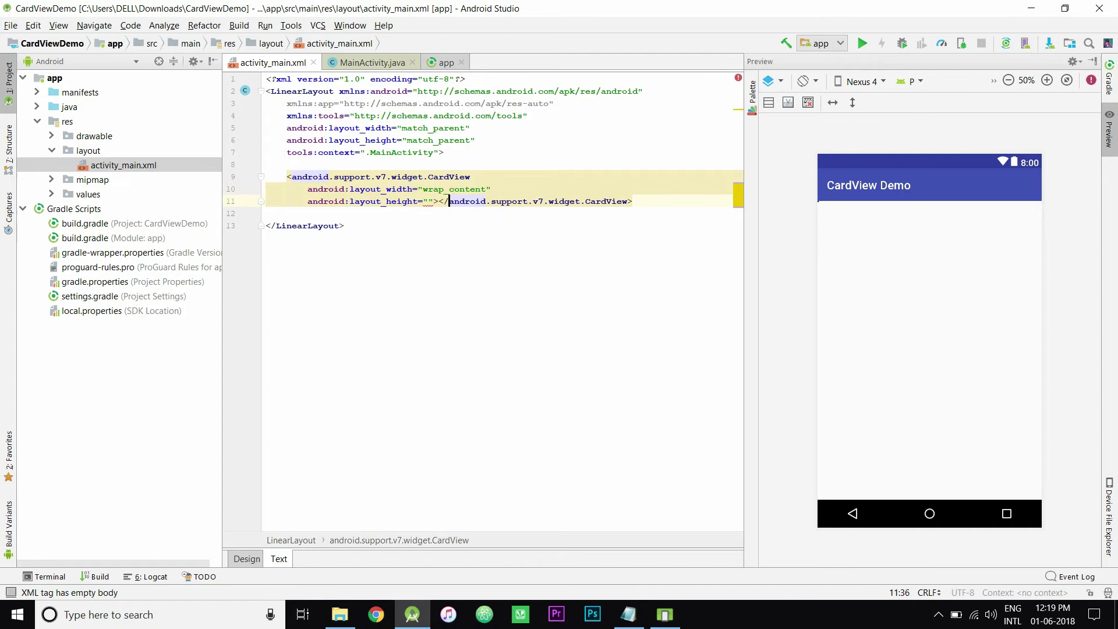
{"action": "key", "text": "Left"}
{"action": "key", "text": "Left"}
{"action": "key", "text": "Left"}
{"action": "key", "text": "Left"}
{"action": "type", "text": "w"}
{"action": "key", "text": "Return"}
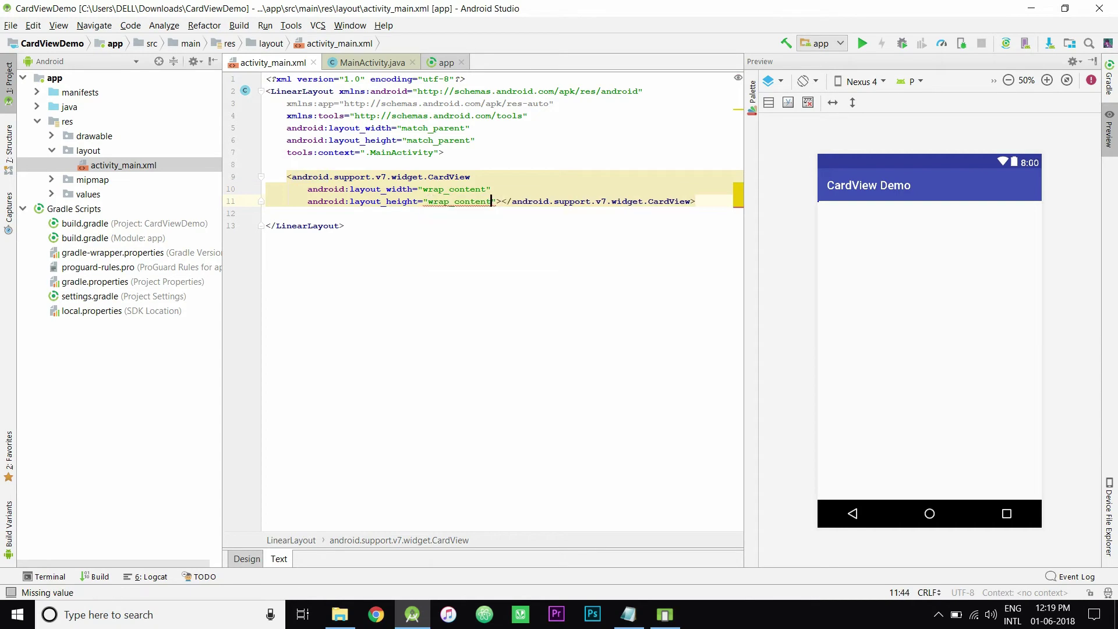
{"action": "key", "text": "Right"}
{"action": "key", "text": "Return"}
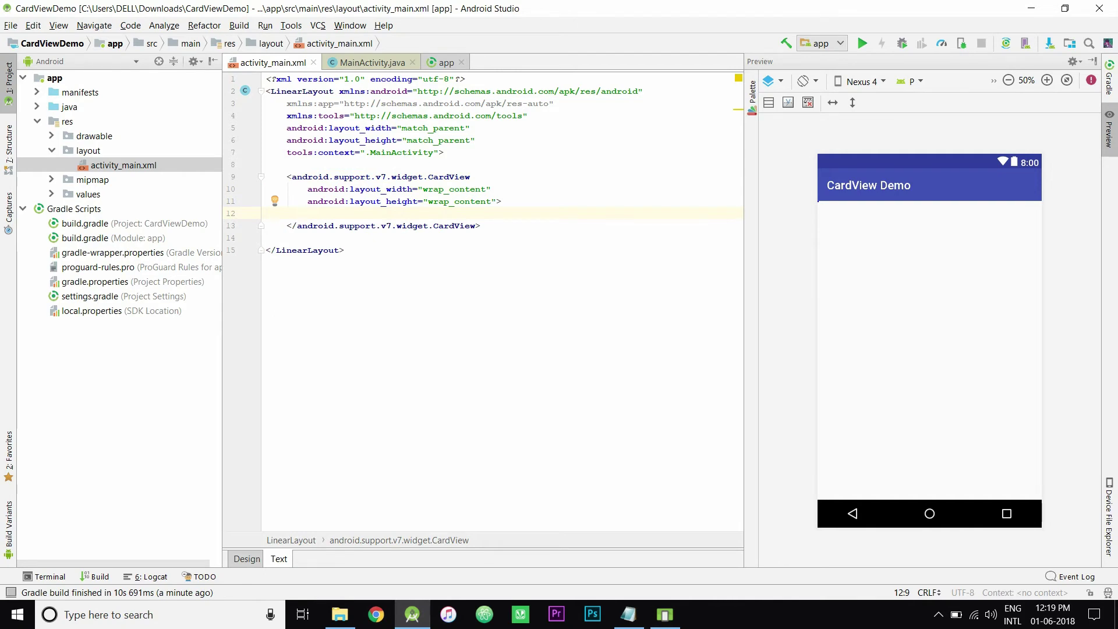
{"action": "type", "text": "<I"}
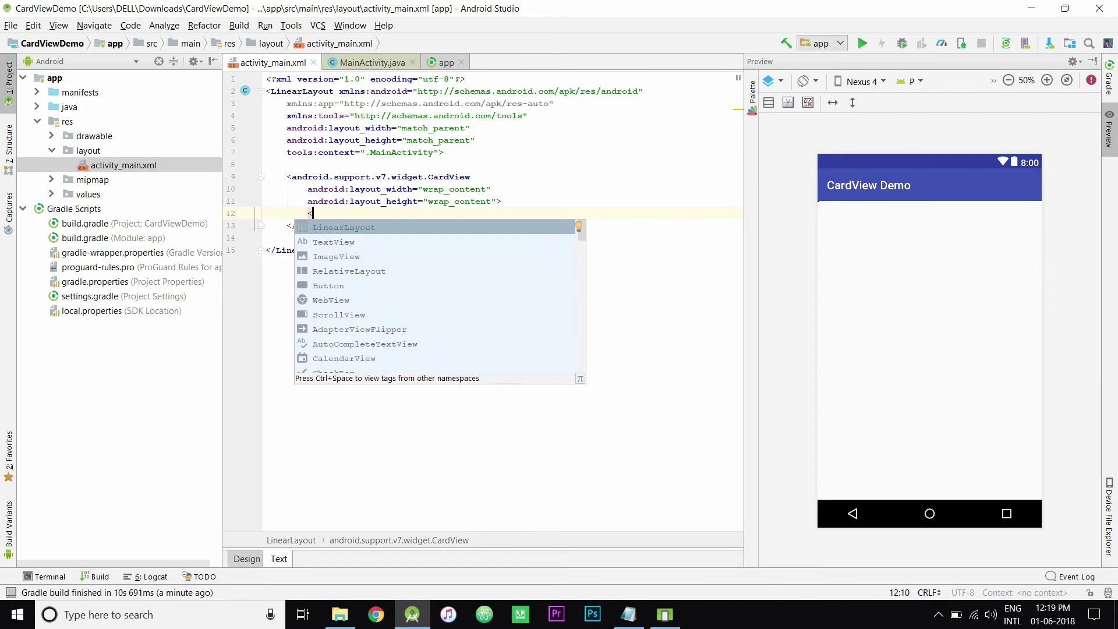
{"action": "type", "text": "ImageView"}
Insert an ImageView inside the CardView with 100dp width and height.
{"action": "key", "text": "Return"}
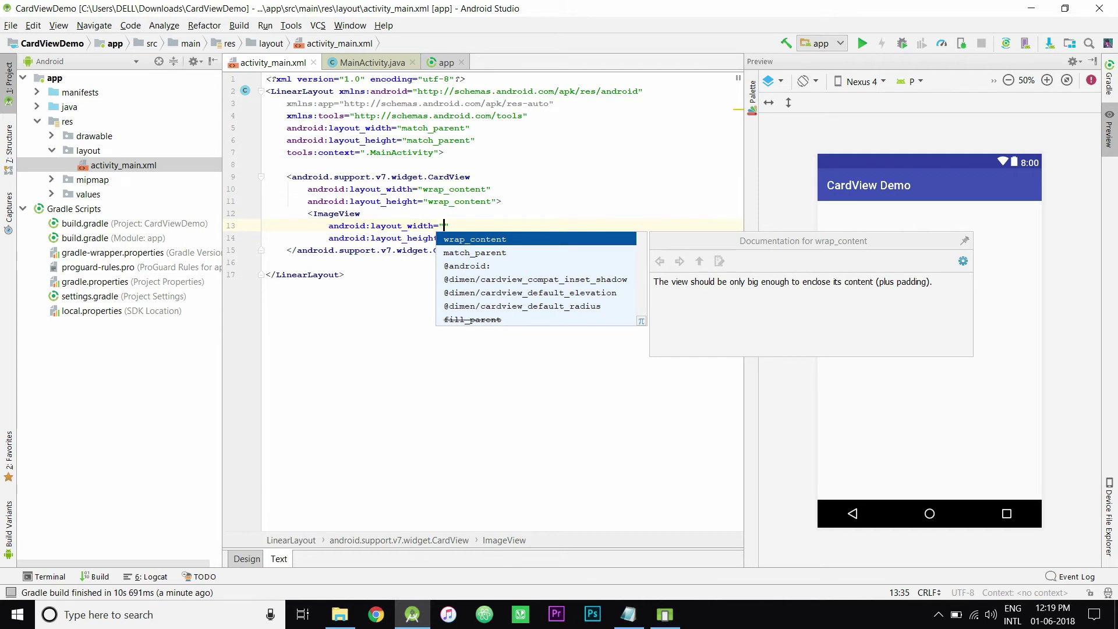
{"action": "type", "text": "100dp"}
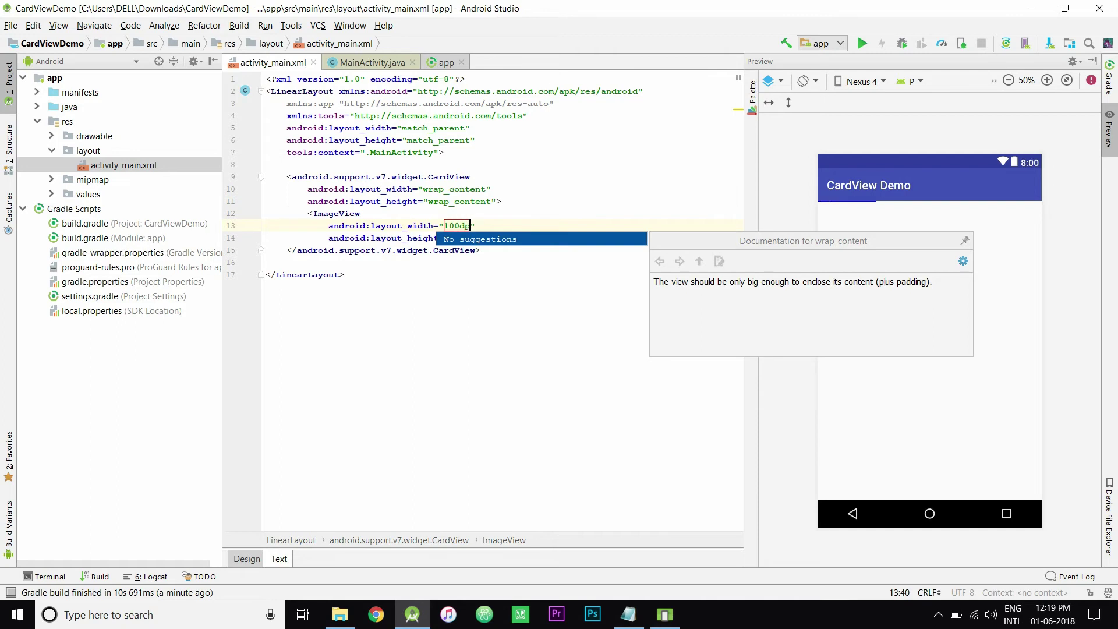
{"action": "key", "text": "Left"}
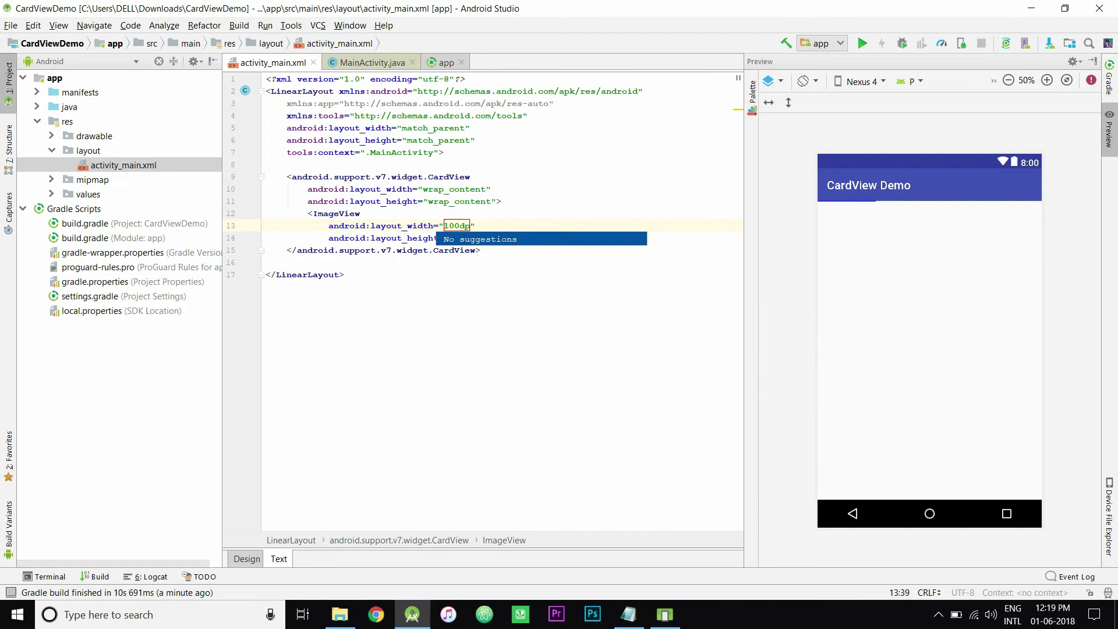
{"action": "left_click", "coordinate": [449, 238]}
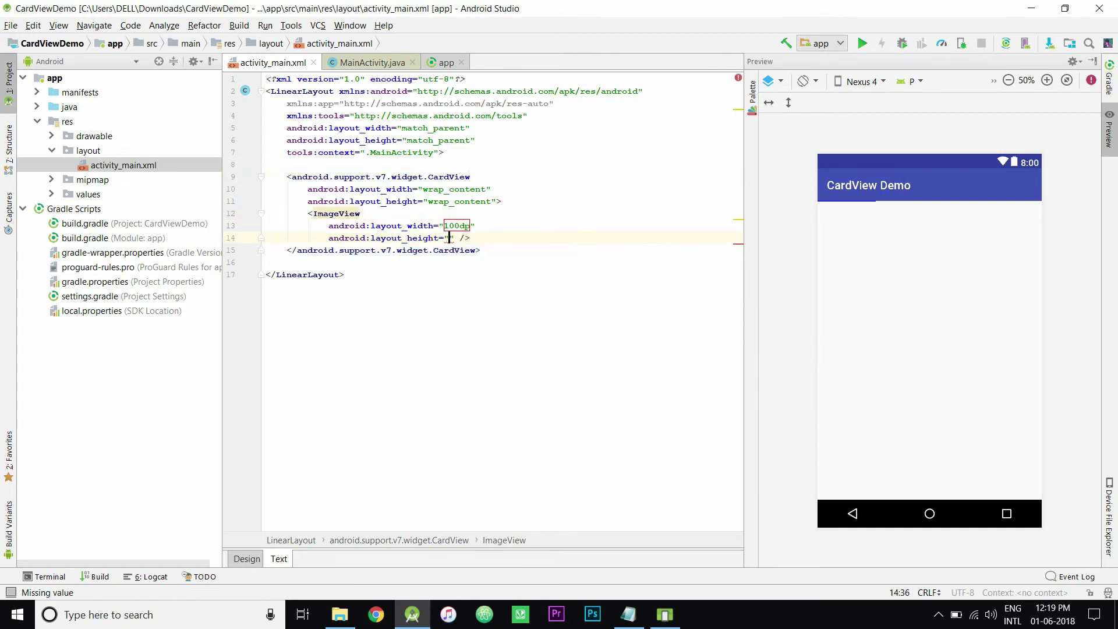
{"action": "type", "text": "100"}
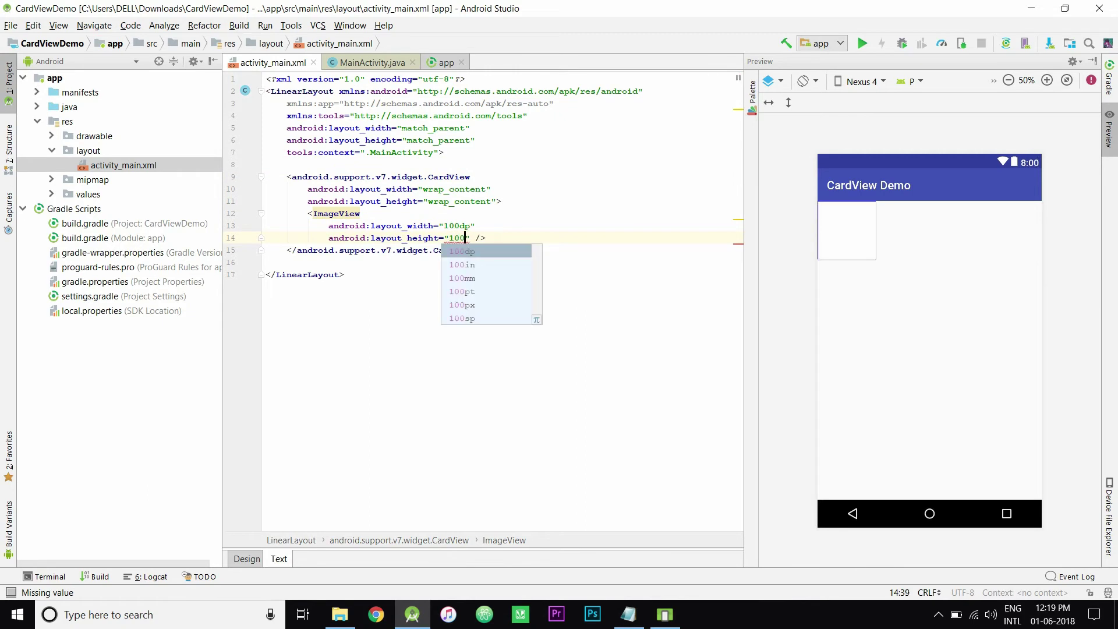
{"action": "type", "text": "dp"}
Put the ImageView tag ending on its own line and copy android.png in File Explorer.
{"action": "key", "text": "Right"}
{"action": "key", "text": "Right"}
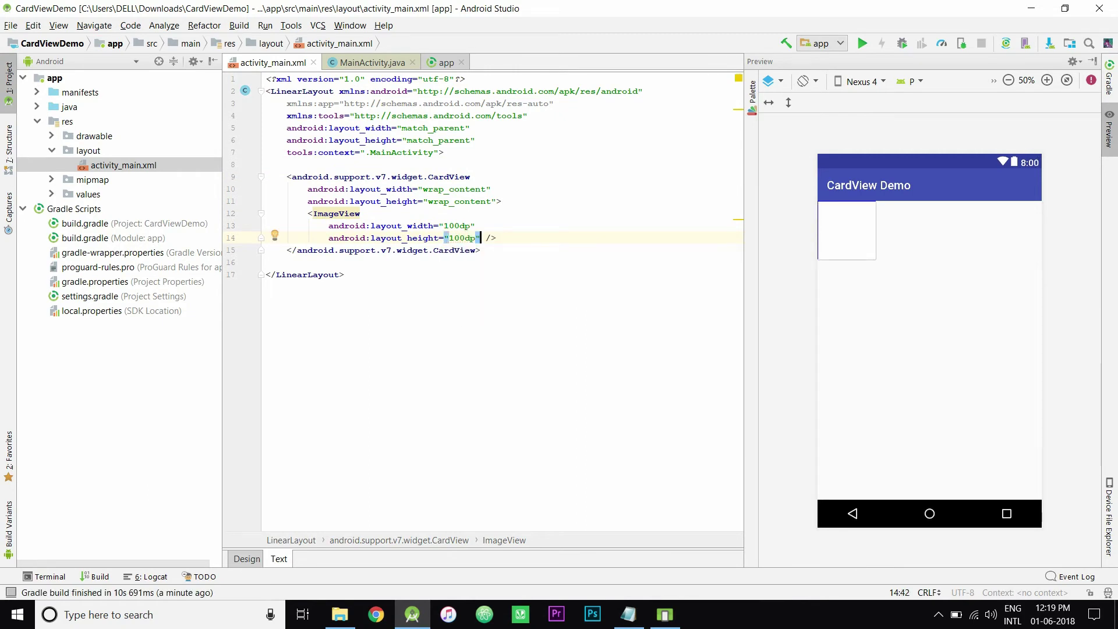
{"action": "key", "text": "Return"}
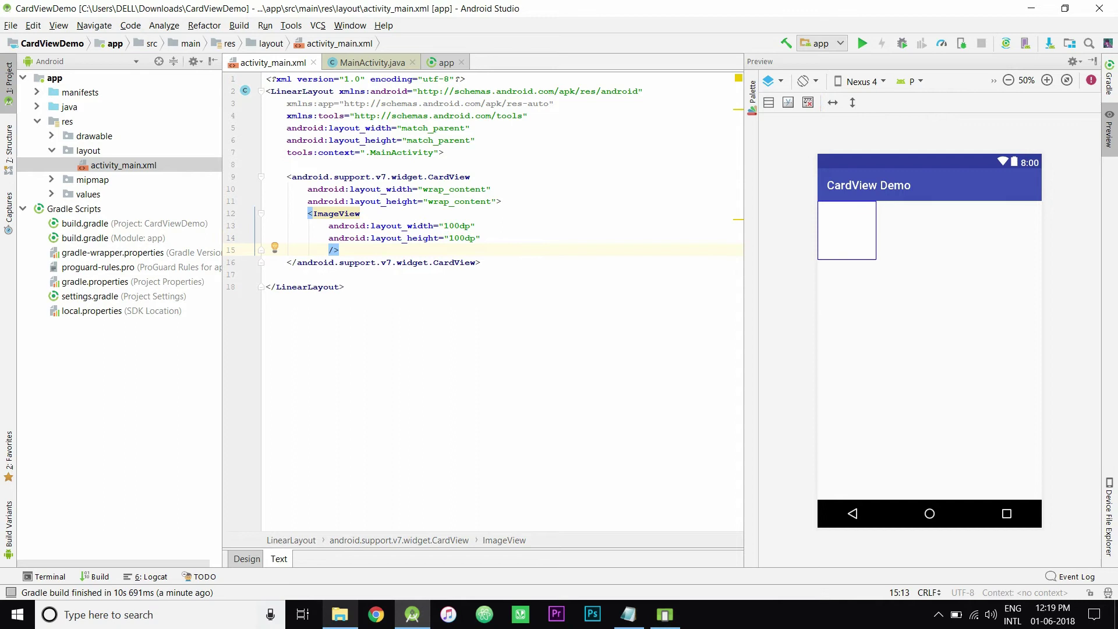
{"action": "left_click", "coordinate": [310, 201]}
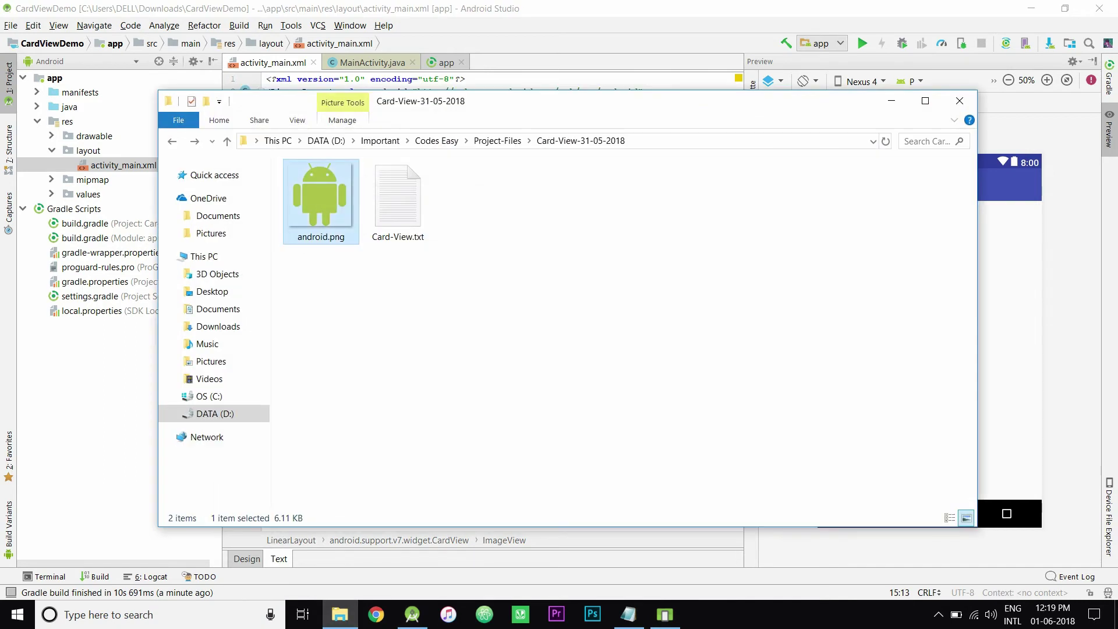
{"action": "right_click", "coordinate": [316, 201]}
{"action": "left_click", "coordinate": [354, 513]}
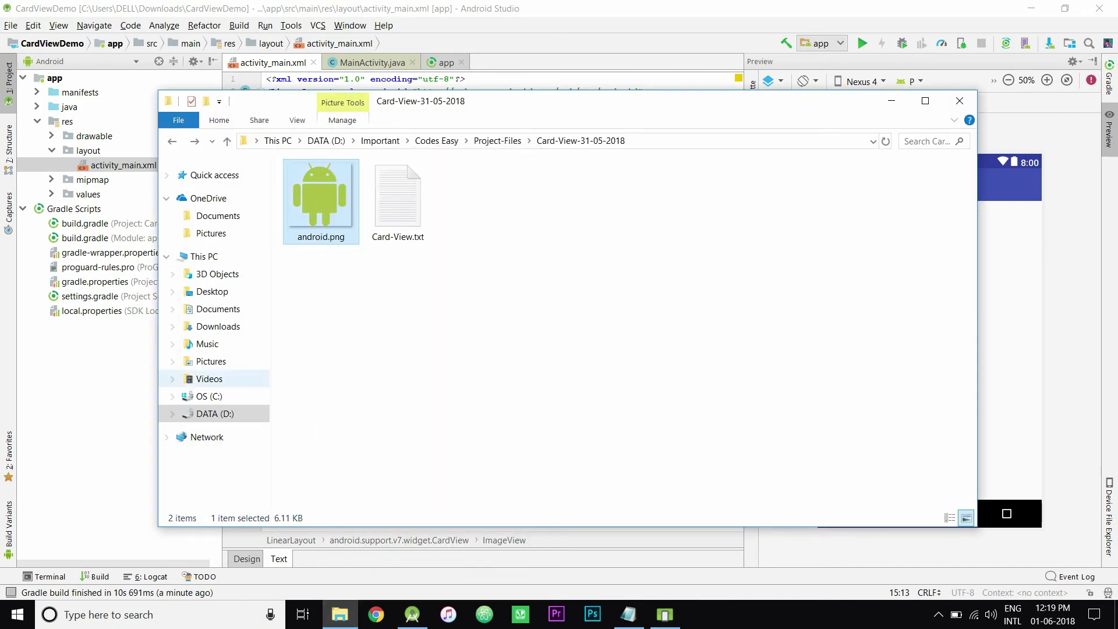
Paste android.png into the res/drawable folder and confirm the destination.
{"action": "left_click", "coordinate": [114, 385]}
{"action": "left_click", "coordinate": [94, 136]}
{"action": "left_click", "coordinate": [52, 137]}
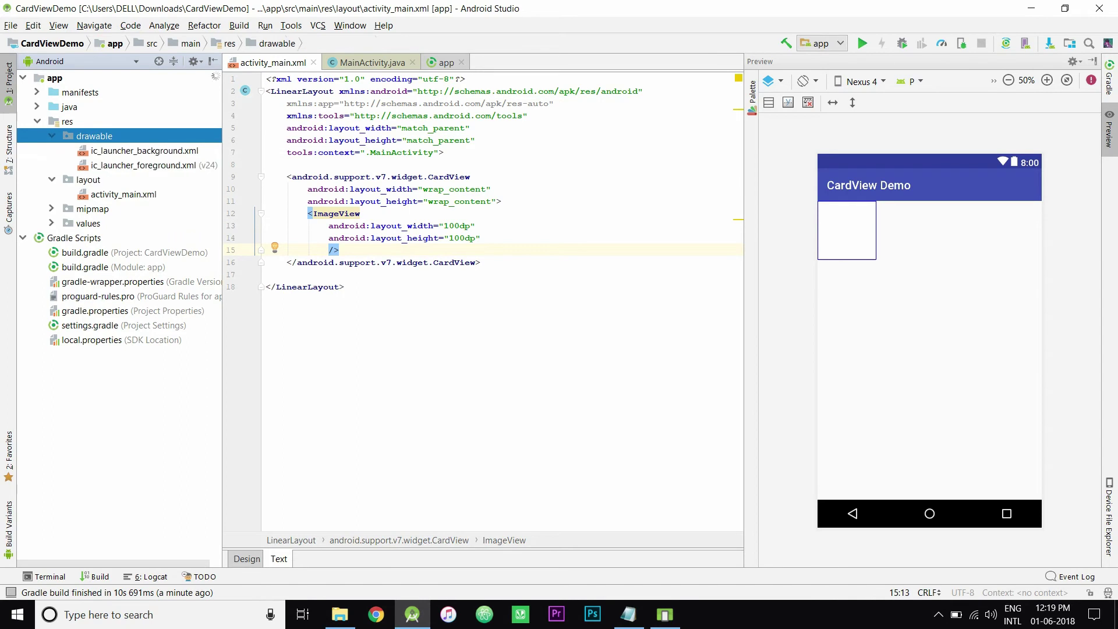
{"action": "right_click", "coordinate": [112, 137]}
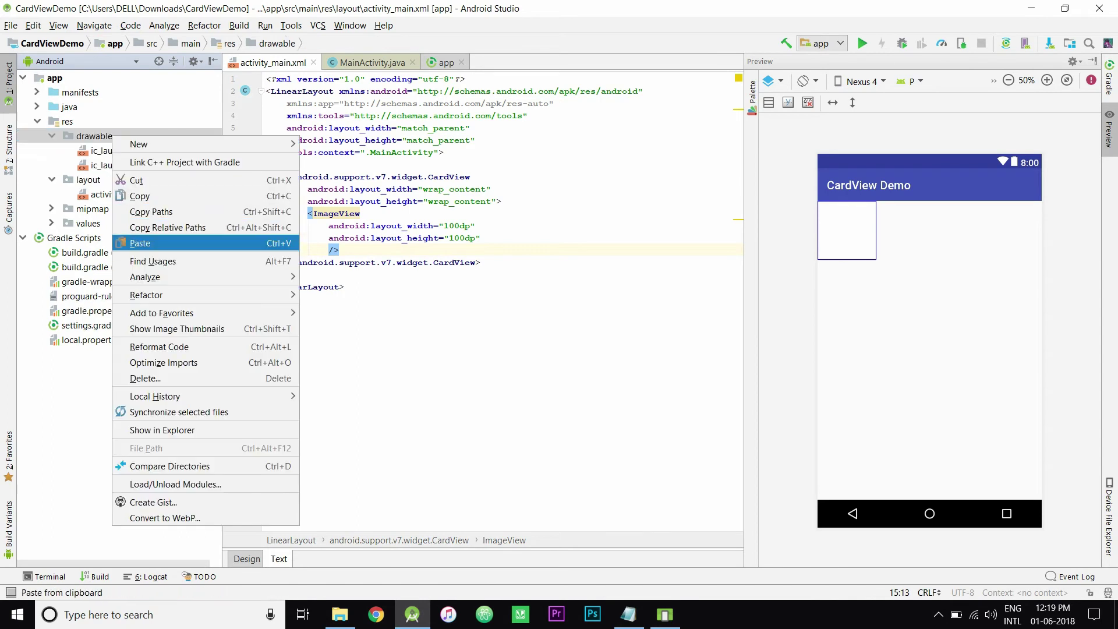
{"action": "left_click", "coordinate": [140, 243]}
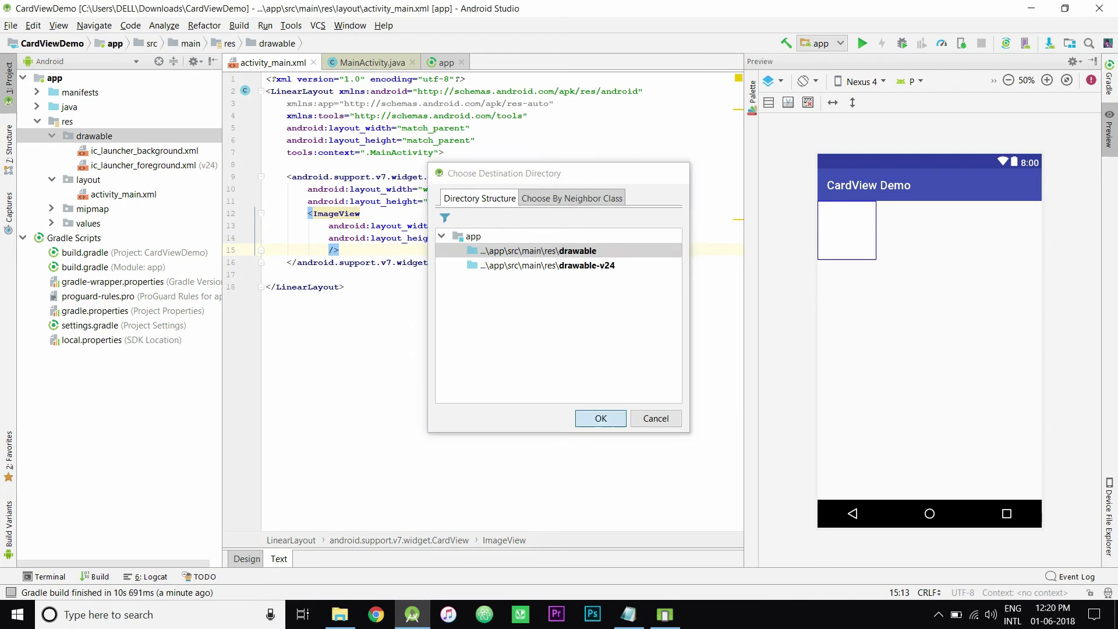
{"action": "key", "text": "Return"}
{"action": "key", "text": "Return"}
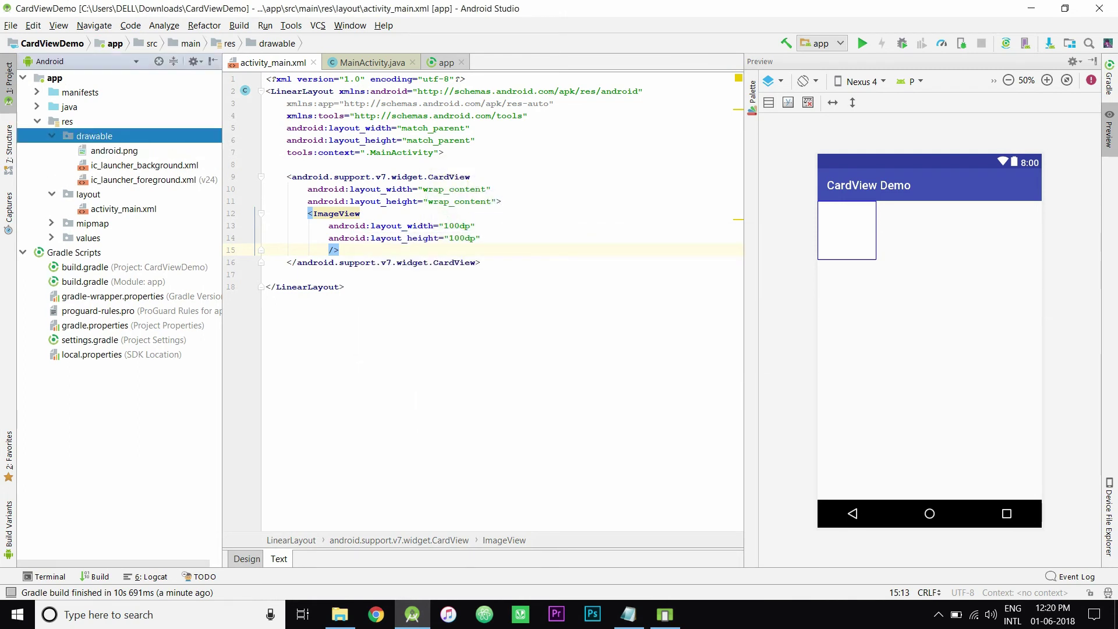
{"action": "key", "text": "Escape"}
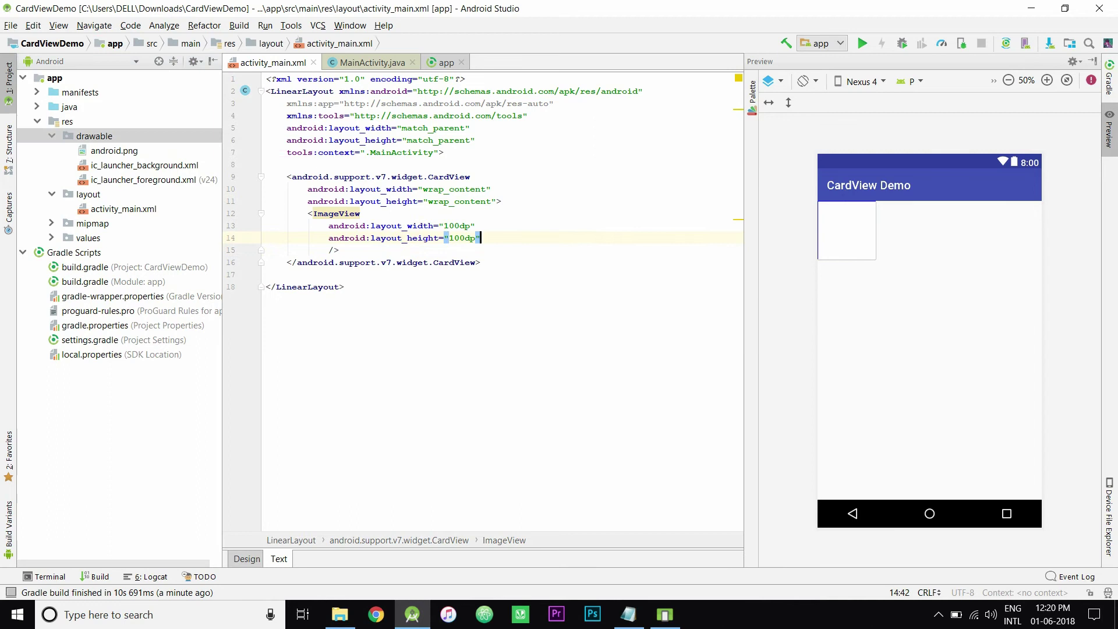
{"action": "key", "text": "Return"}
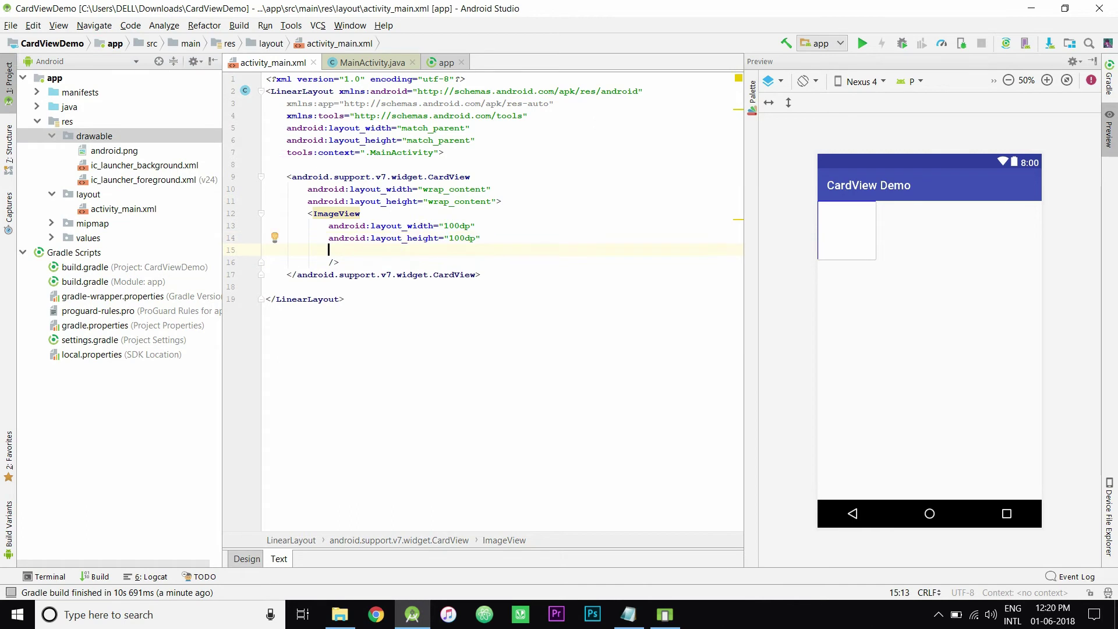
{"action": "type", "text": "src"}
{"action": "key", "text": "Return"}
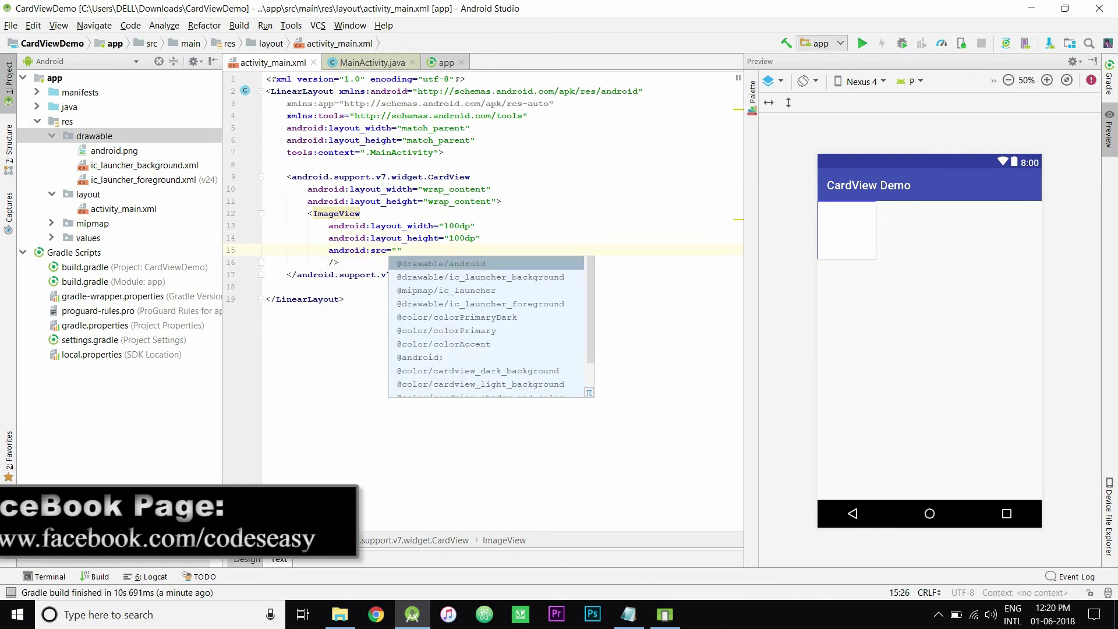
{"action": "key", "text": "Return"}
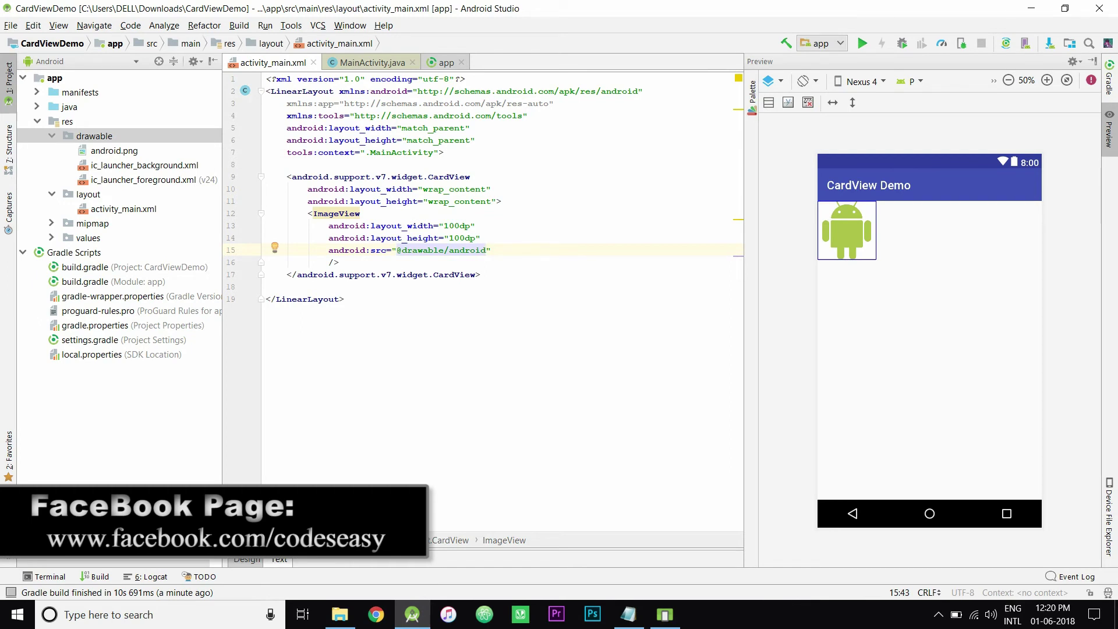
{"action": "key", "text": "Delete"}
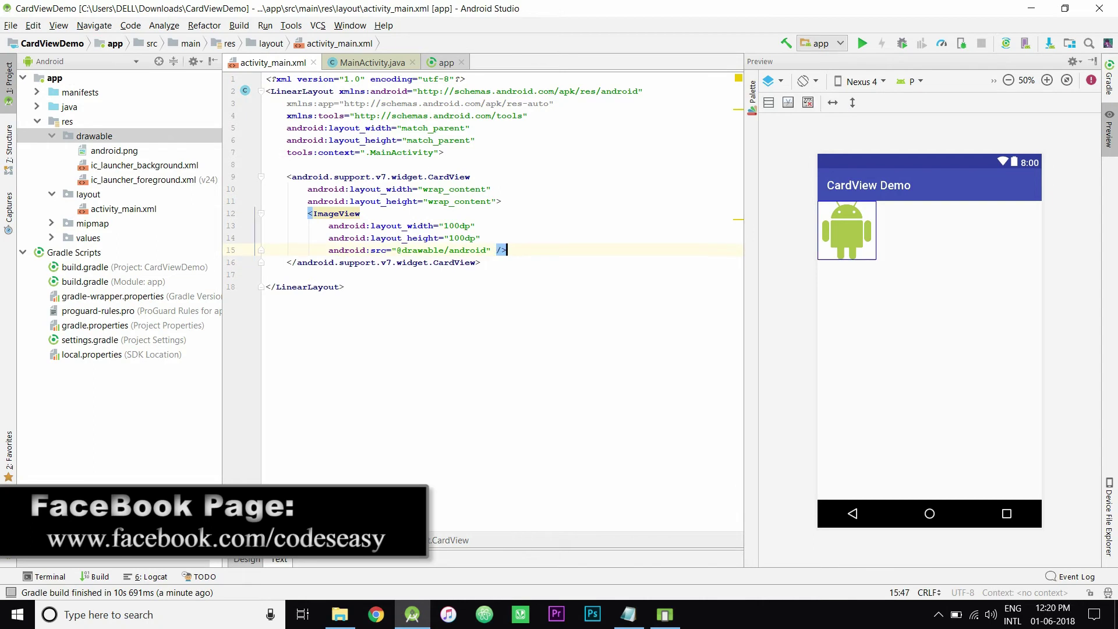
{"action": "key", "text": "Return"}
{"action": "type", "text": "<"}
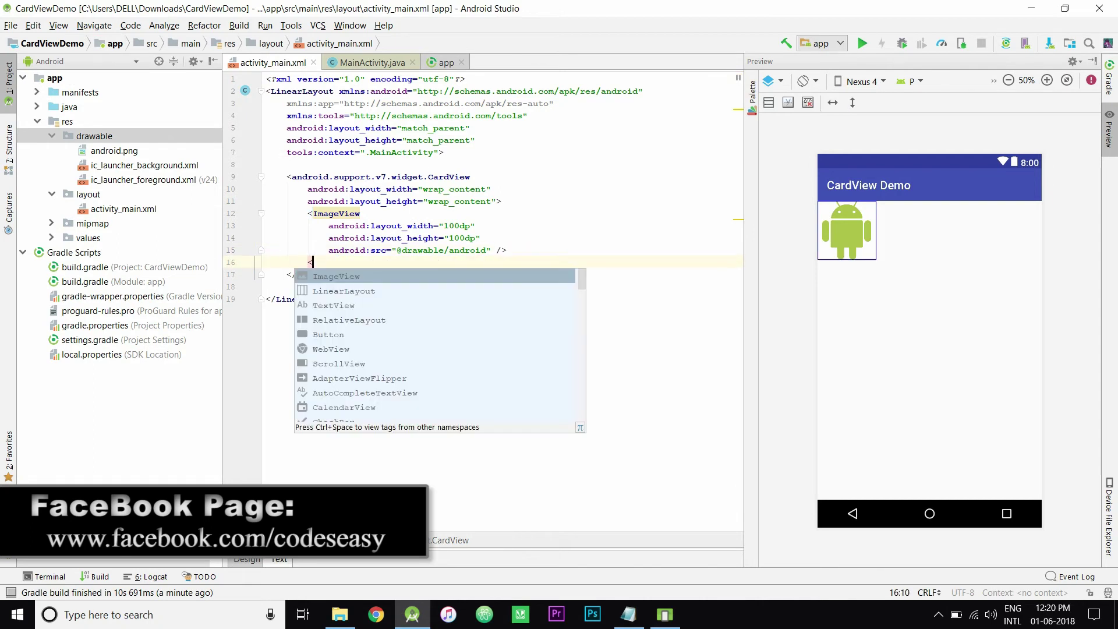
{"action": "type", "text": "T"}
Add a wrap_content TextView reading 'This is a Card View' inside the CardView.
{"action": "key", "text": "Return"}
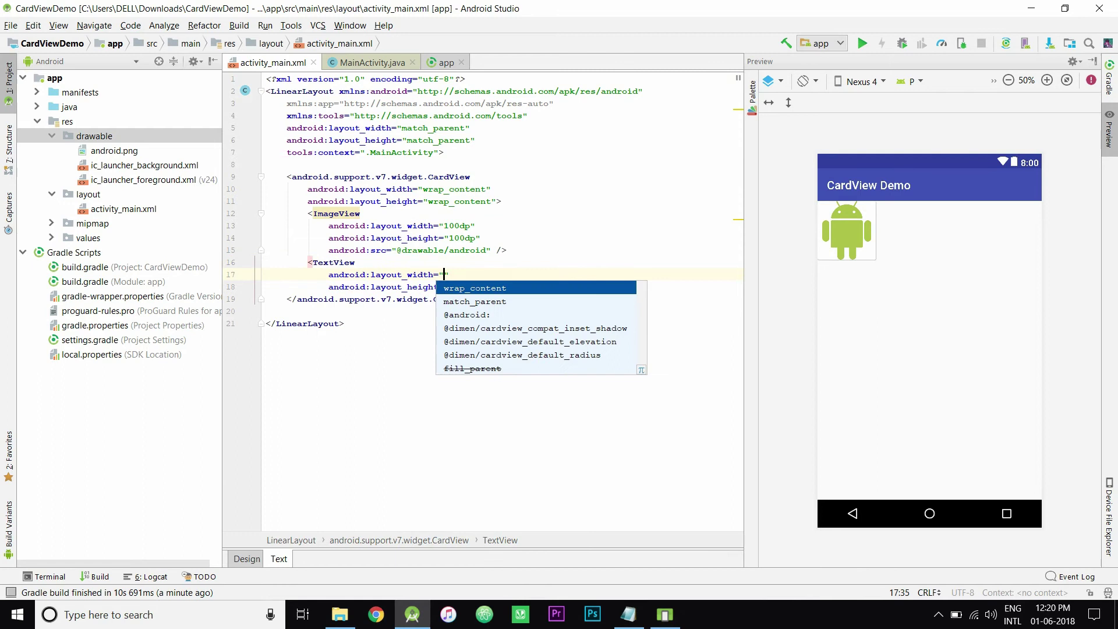
{"action": "key", "text": "Return"}
{"action": "key", "text": "Return"}
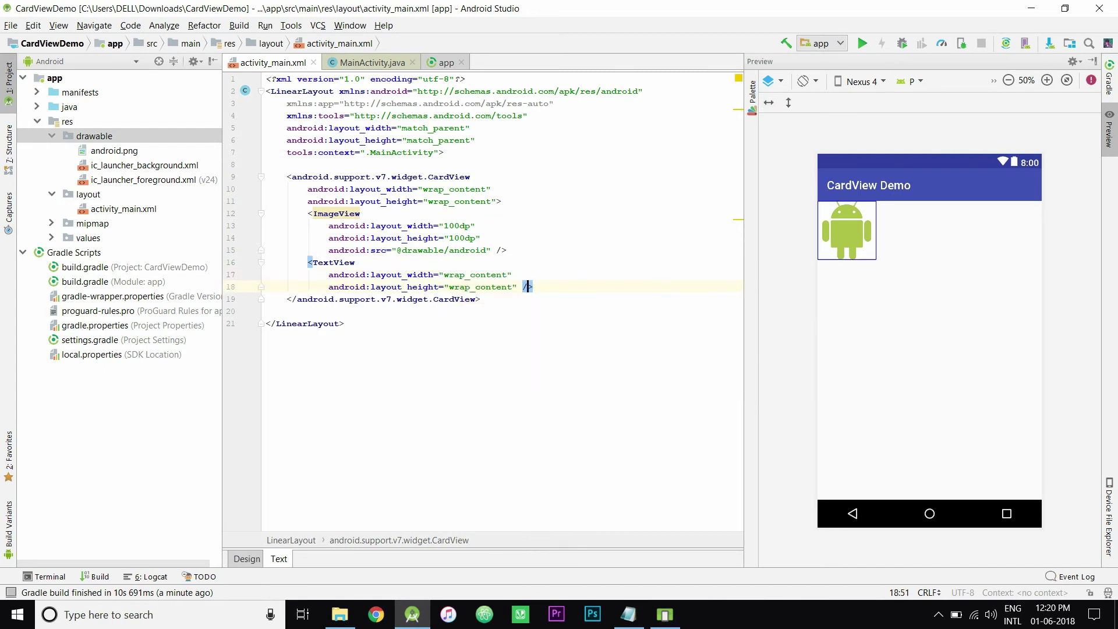
{"action": "key", "text": "Return"}
{"action": "type", "text": "te/>"}
{"action": "key", "text": "Return"}
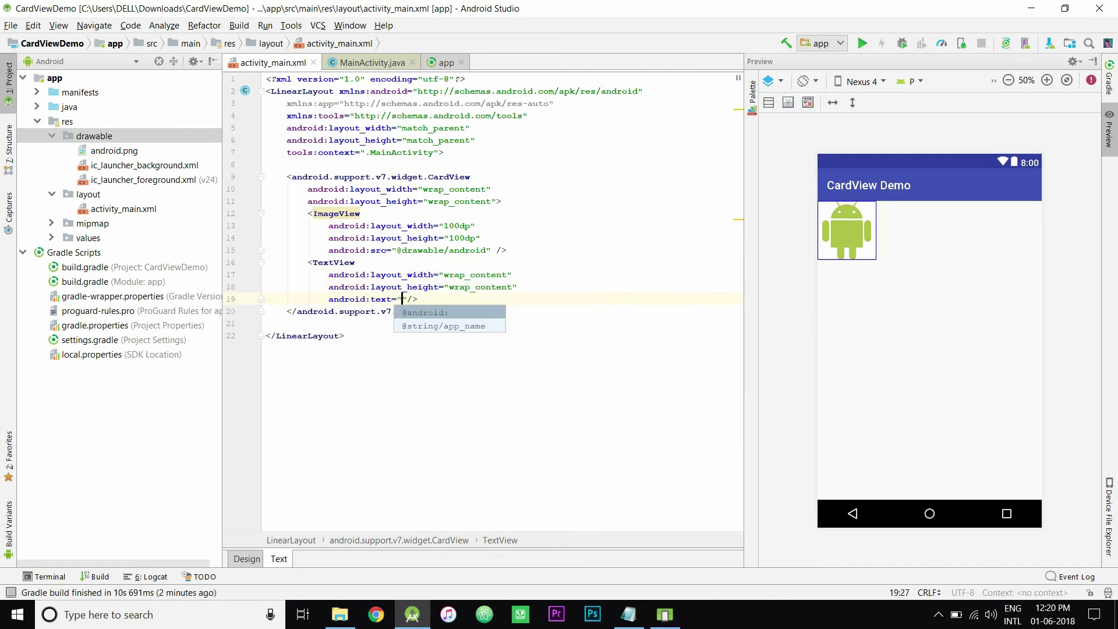
{"action": "type", "text": "This is a Ca"}
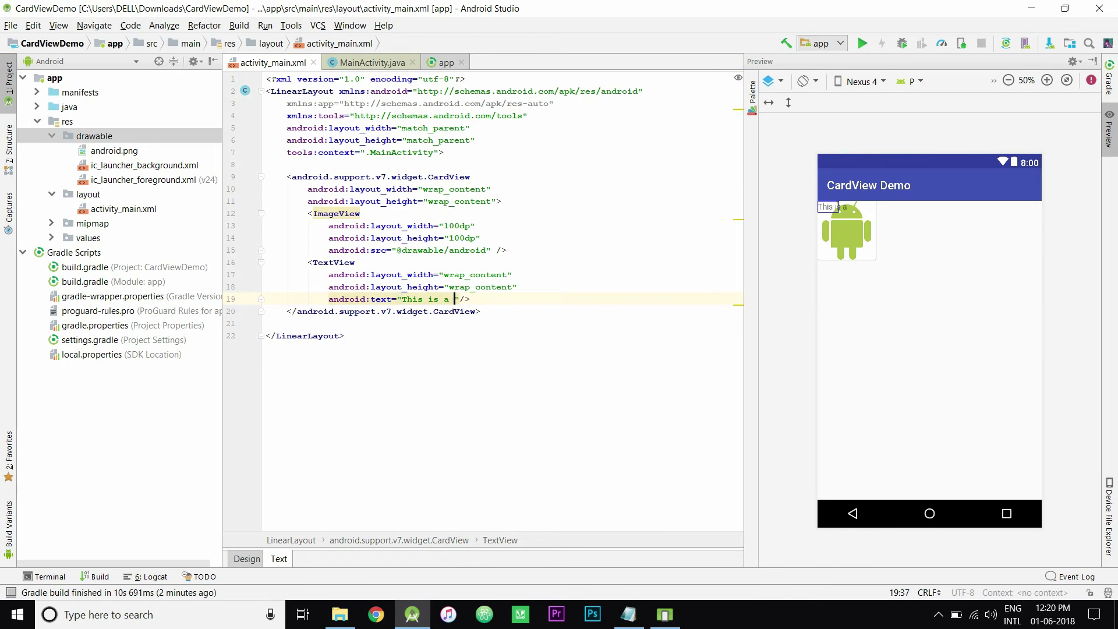
{"action": "type", "text": "rd Vie"}
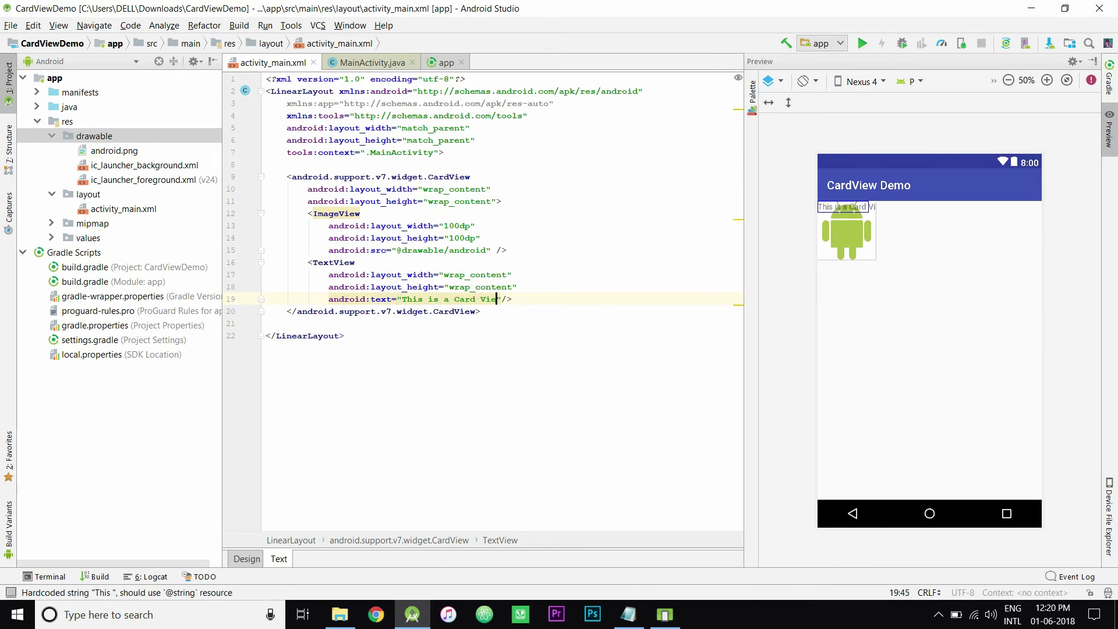
{"action": "type", "text": "w"}
{"action": "key", "text": "Up"}
{"action": "key", "text": "Up"}
{"action": "key", "text": "Up"}
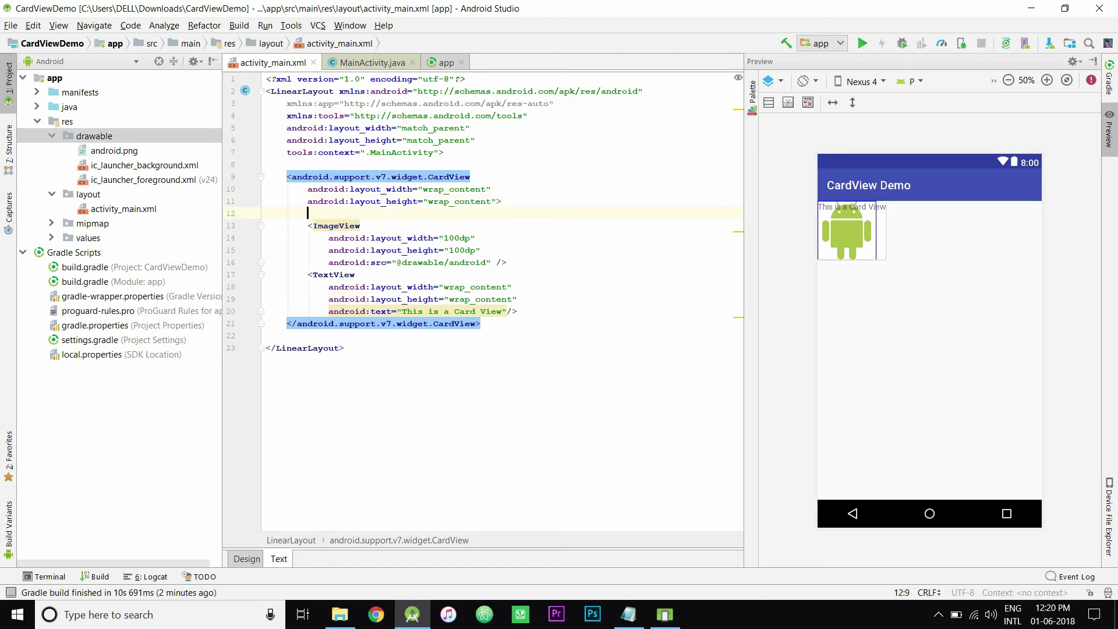
{"action": "type", "text": "<"}
{"action": "type", "text": "I"}
Insert a LinearLayout with match_parent width and height at the top of the CardView.
{"action": "key", "text": "Escape"}
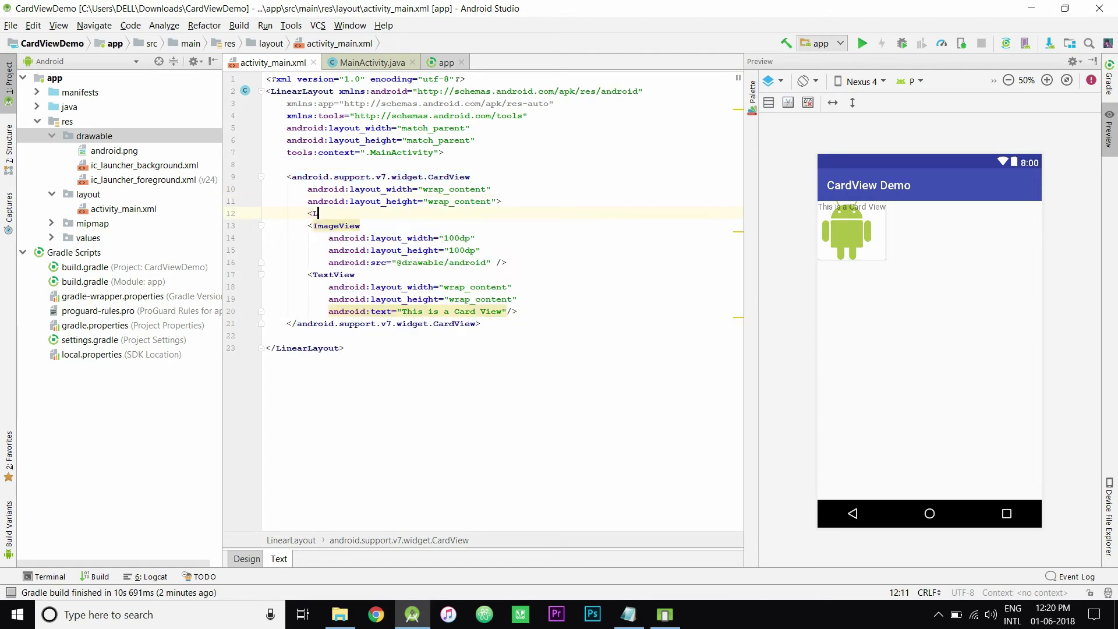
{"action": "type", "text": "in"}
{"action": "key", "text": "Return"}
{"action": "key", "text": "Down"}
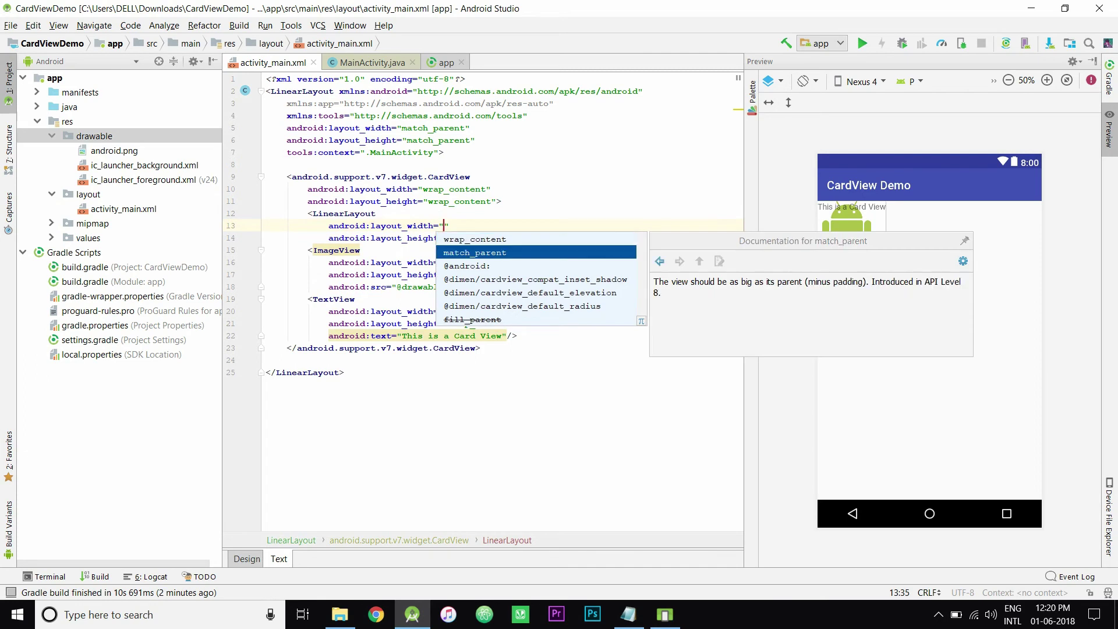
{"action": "key", "text": "Return"}
{"action": "key", "text": "Down"}
{"action": "key", "text": "Return"}
{"action": "key", "text": "Right"}
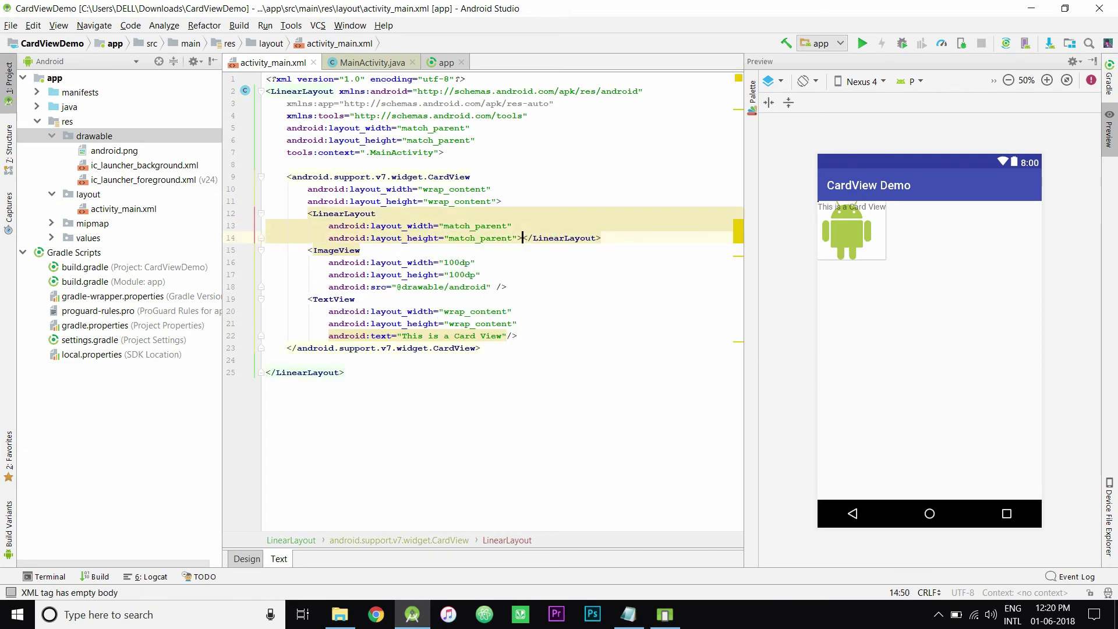
{"action": "key", "text": "Return"}
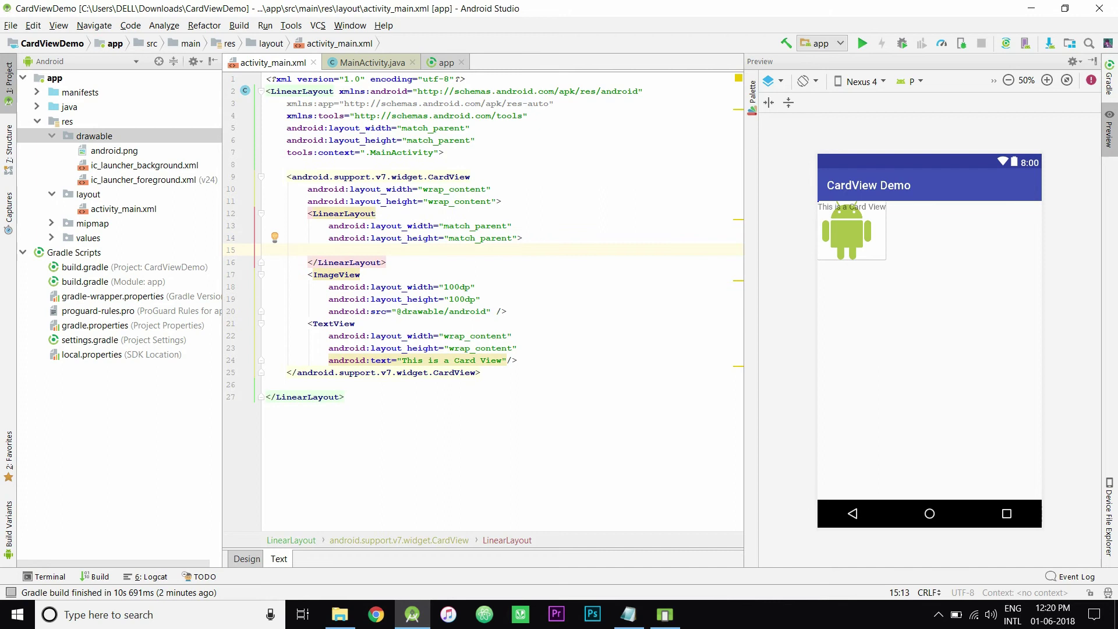
Move the closing LinearLayout tag so it wraps the ImageView and TextView.
{"action": "key", "text": "Down"}
{"action": "key", "text": "End"}
{"action": "key", "text": "ctrl+shift+Left"}
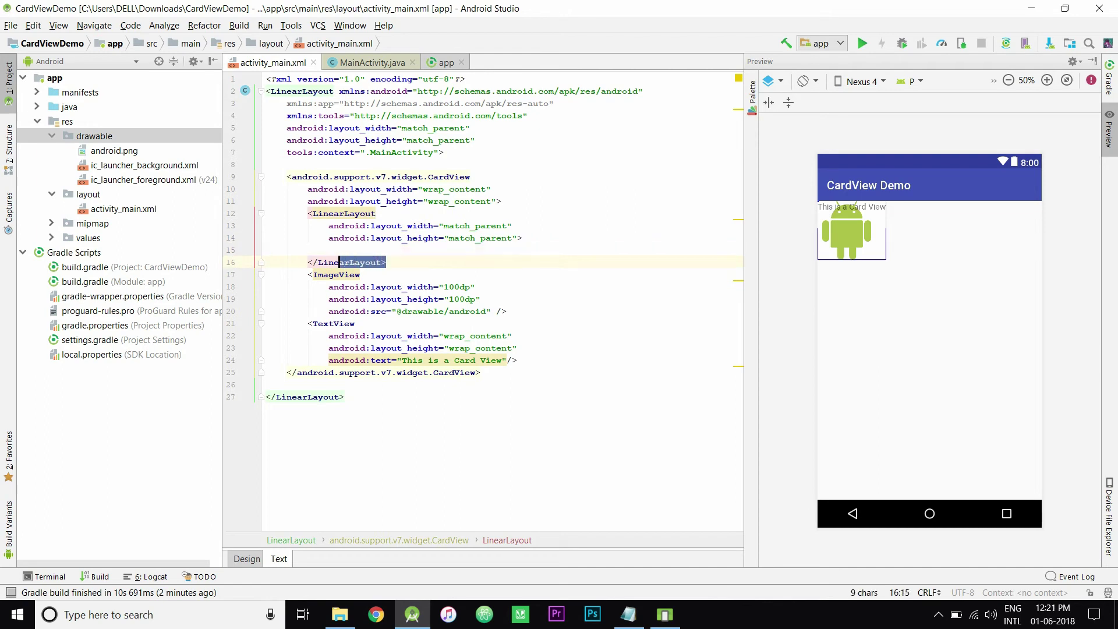
{"action": "key", "text": "ctrl+shift+Left"}
{"action": "key", "text": "BackSpace"}
{"action": "key", "text": "BackSpace"}
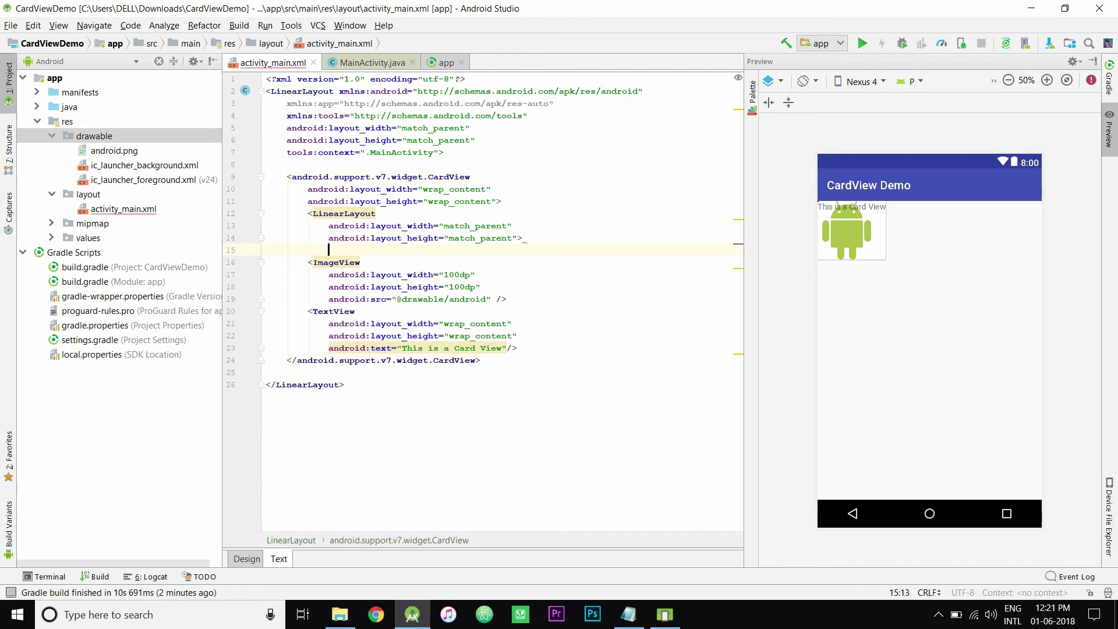
{"action": "key", "text": "Down"}
{"action": "key", "text": "Down"}
{"action": "key", "text": "Down"}
{"action": "key", "text": "End"}
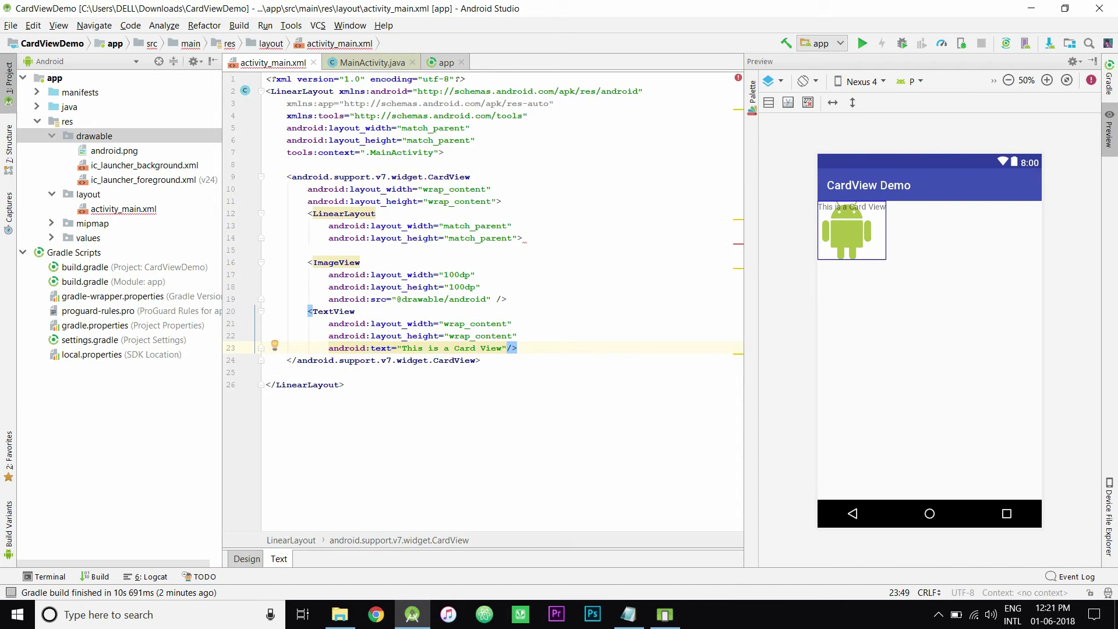
{"action": "key", "text": "Return"}
{"action": "type", "text": "</LinearLayout>"}
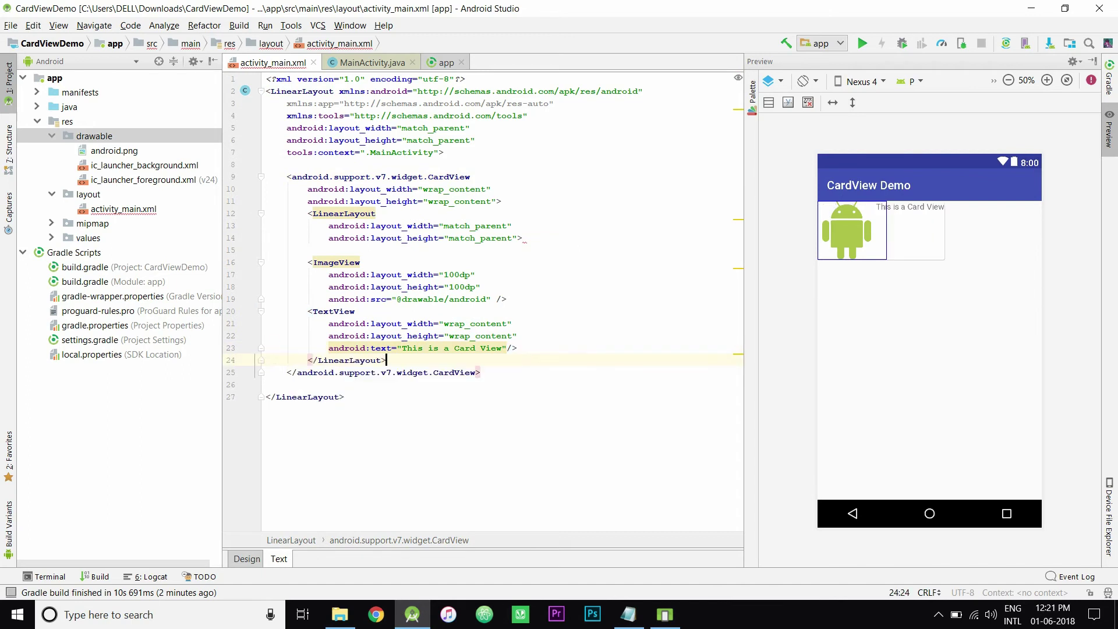
Set the LinearLayout's android:orientation to vertical.
{"action": "left_click", "coordinate": [518, 238]}
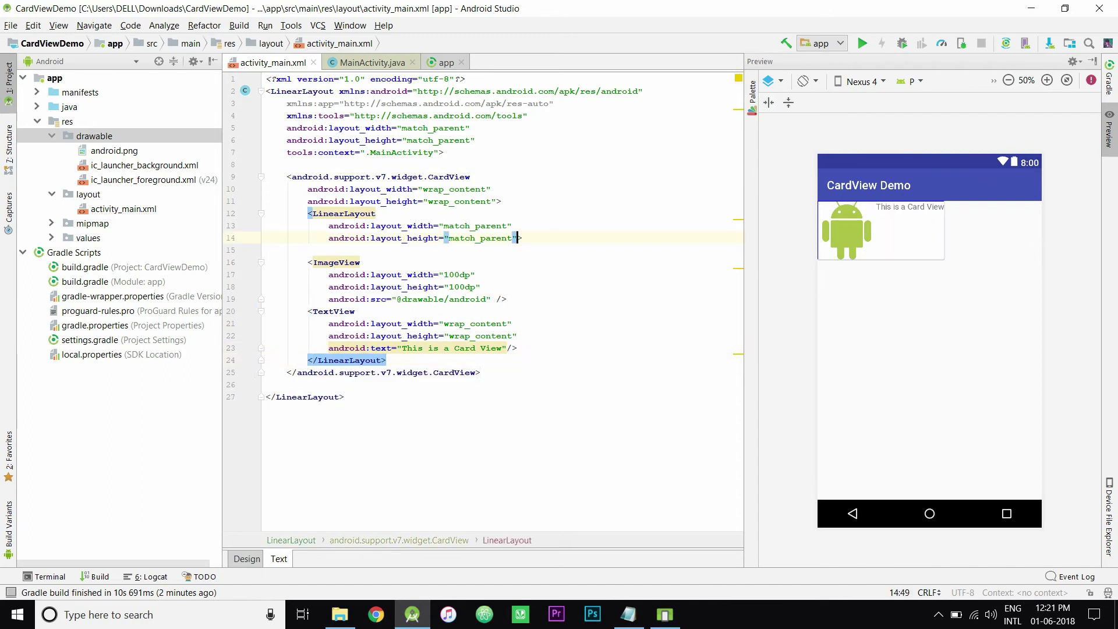
{"action": "key", "text": "Return"}
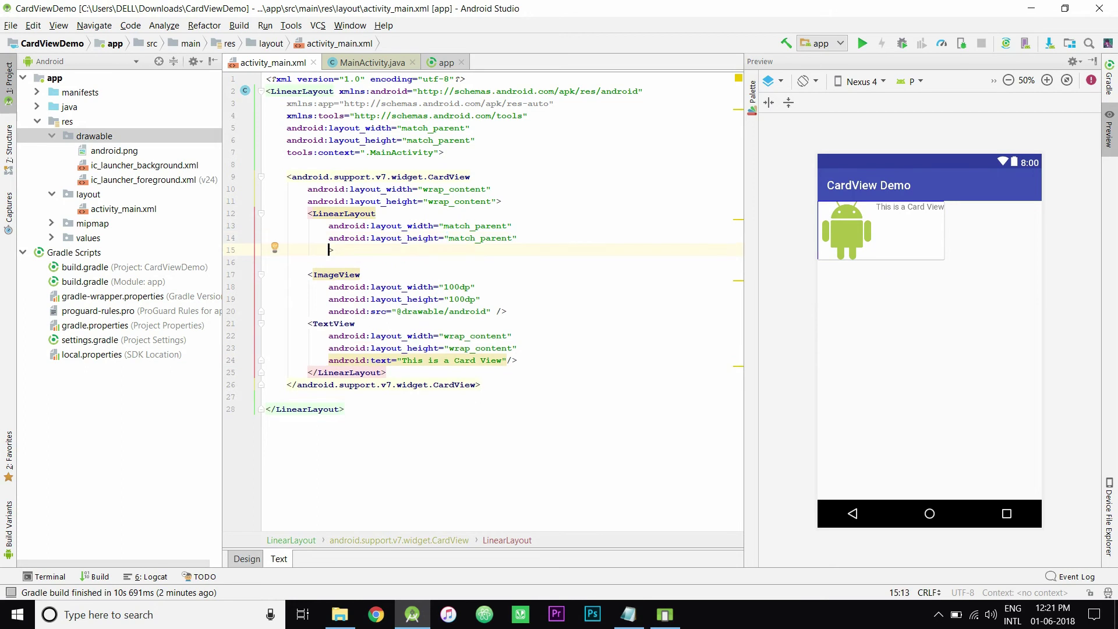
{"action": "type", "text": "or"}
{"action": "key", "text": "Return"}
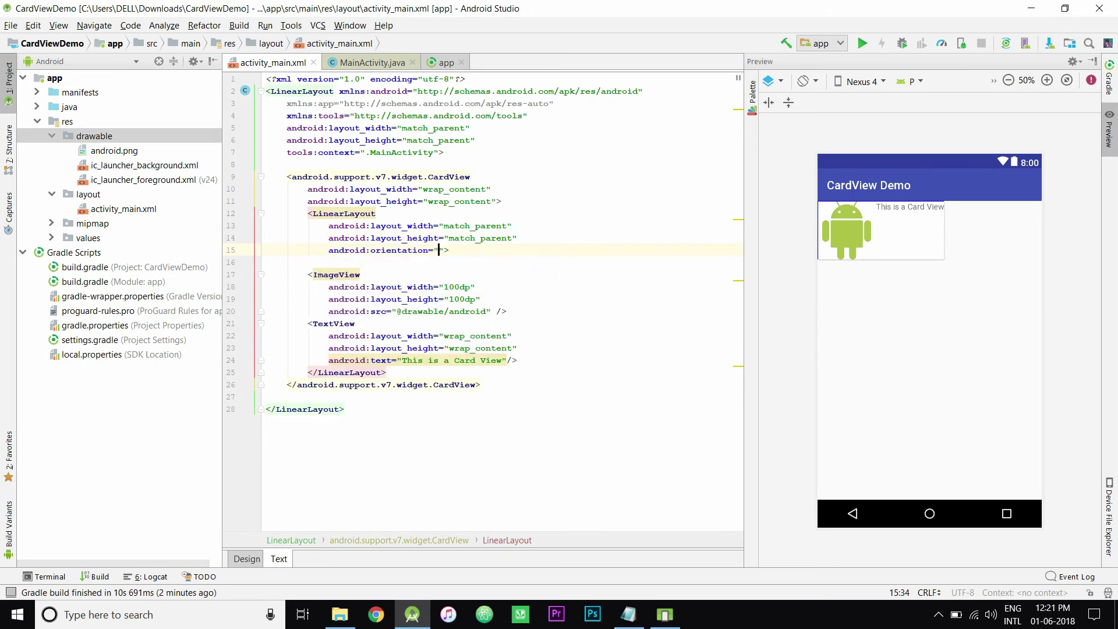
{"action": "type", "text": "vertical"}
{"action": "key", "text": "Return"}
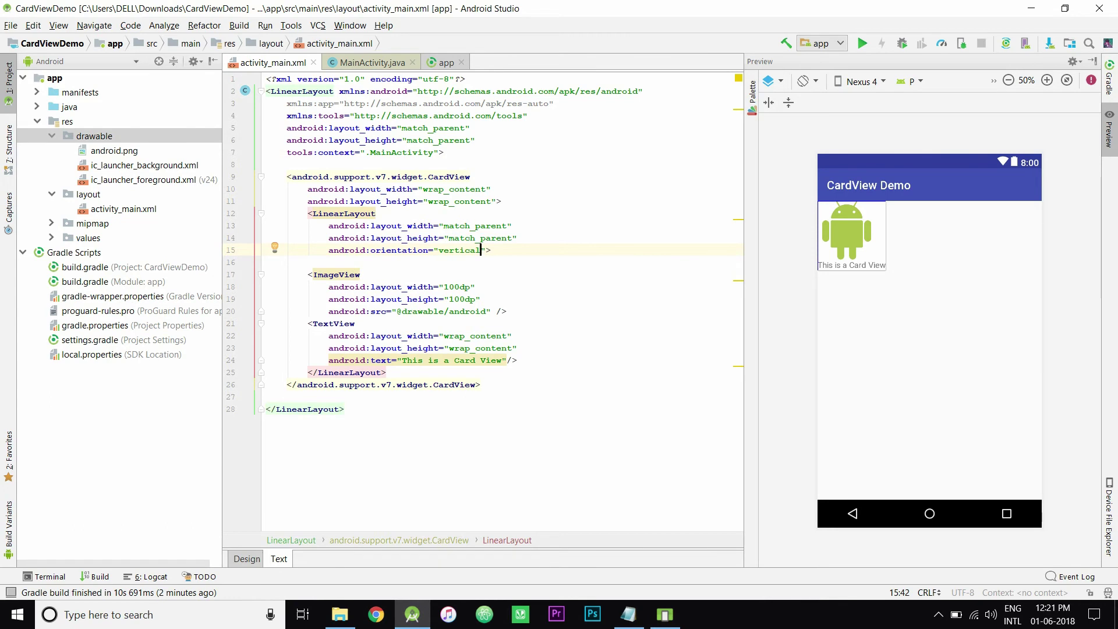
{"action": "left_click", "coordinate": [518, 348]}
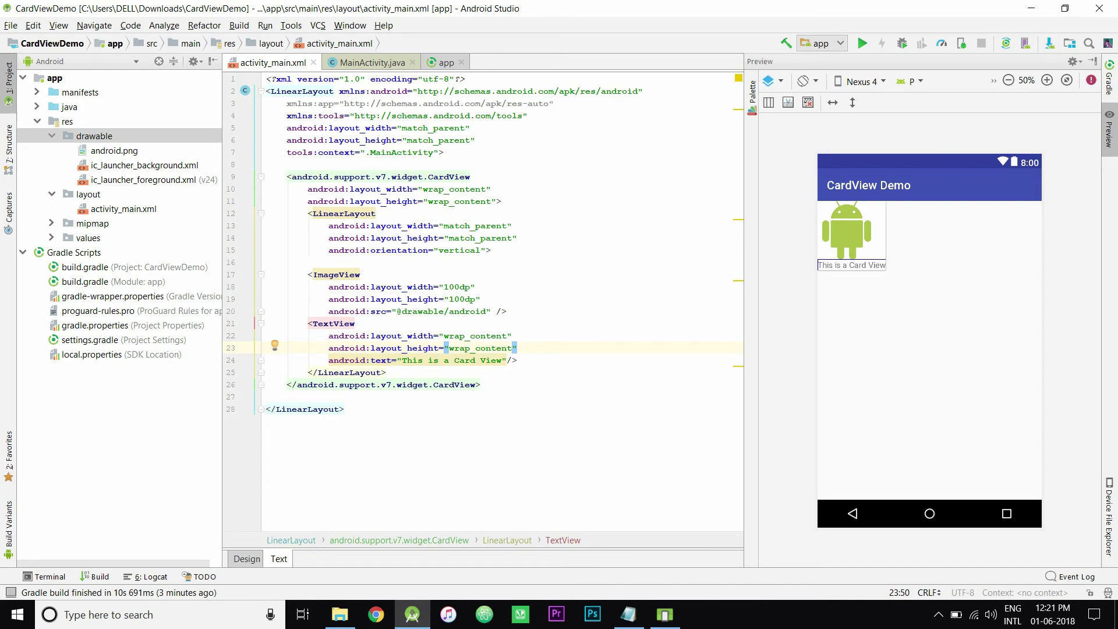
Give the TextView textStyle bold and 10dp padding.
{"action": "key", "text": "Return"}
{"action": "type", "text": "t"}
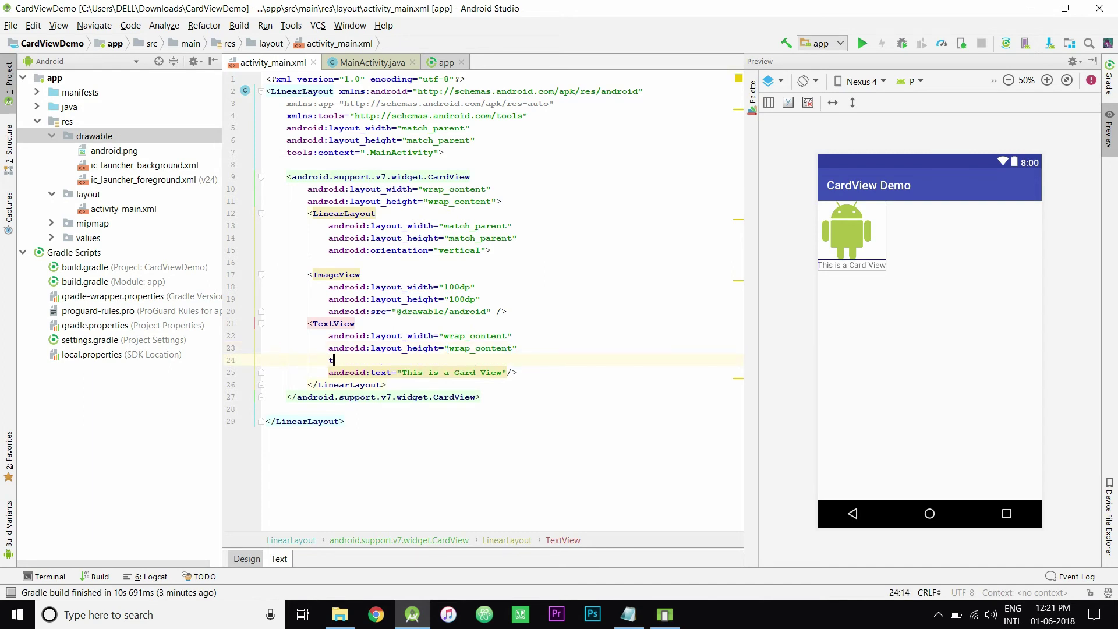
{"action": "type", "text": "extS"}
{"action": "key", "text": "Return"}
{"action": "type", "text": "bold"}
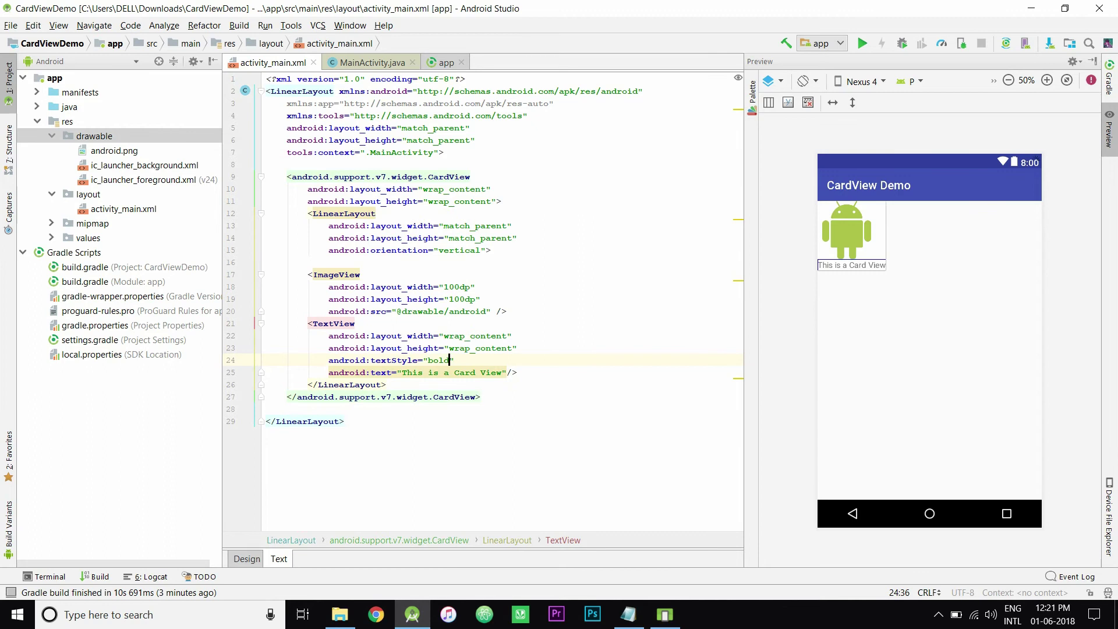
{"action": "key", "text": "End"}
{"action": "key", "text": "Return"}
{"action": "type", "text": "p"}
{"action": "key", "text": "Return"}
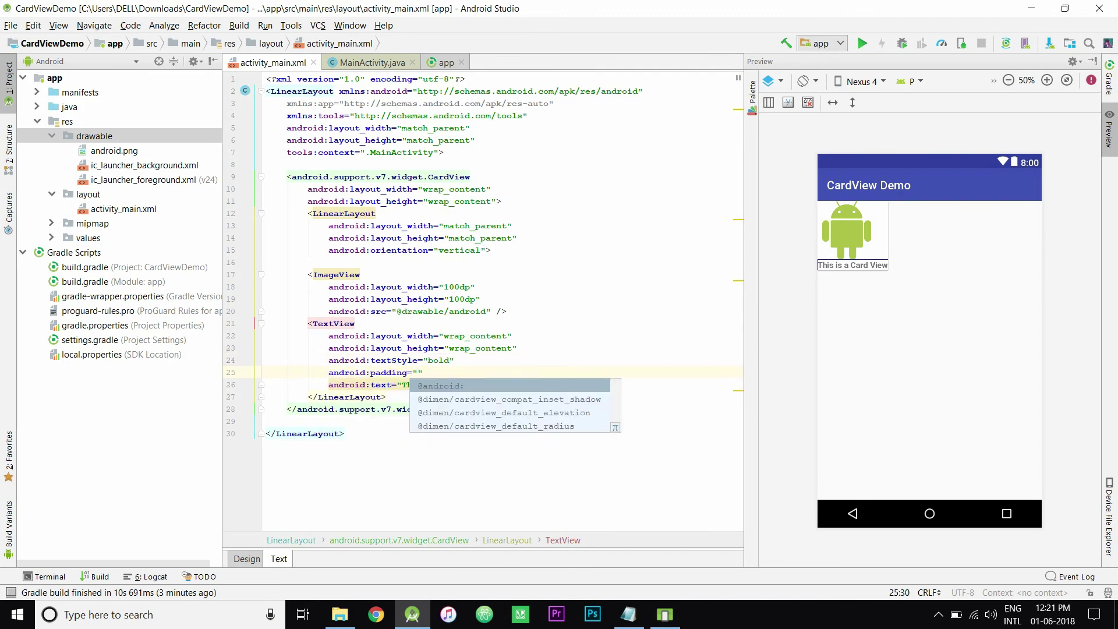
{"action": "type", "text": "10dp"}
Add a 10dp layout_margin to the CardView and padding to the LinearLayout.
{"action": "left_click", "coordinate": [491, 188]}
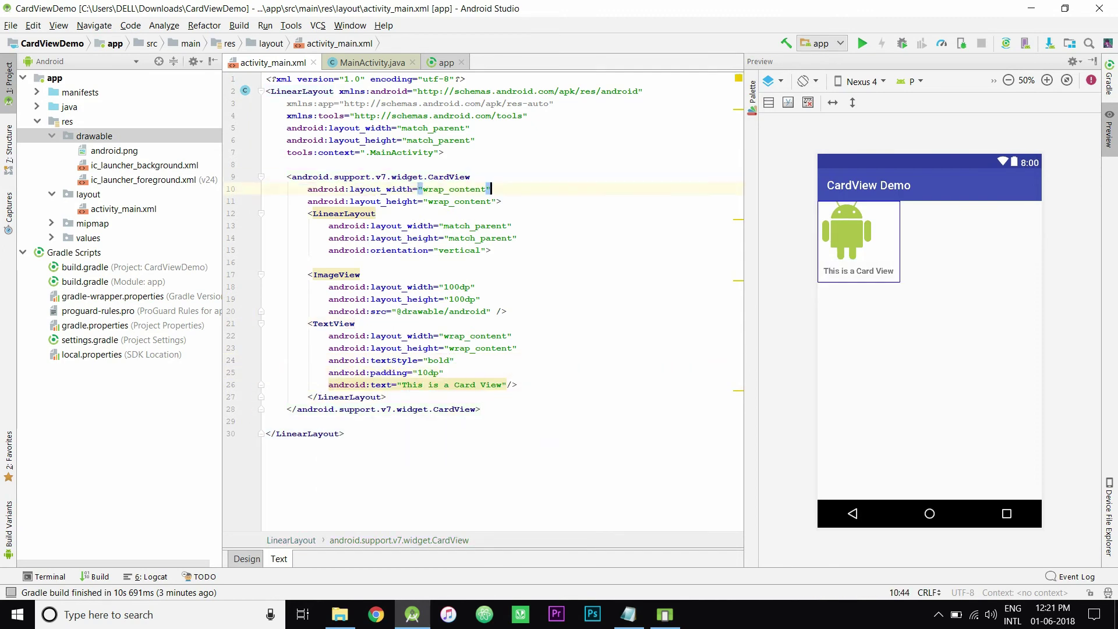
{"action": "key", "text": "Return"}
{"action": "type", "text": "ma"}
{"action": "key", "text": "Return"}
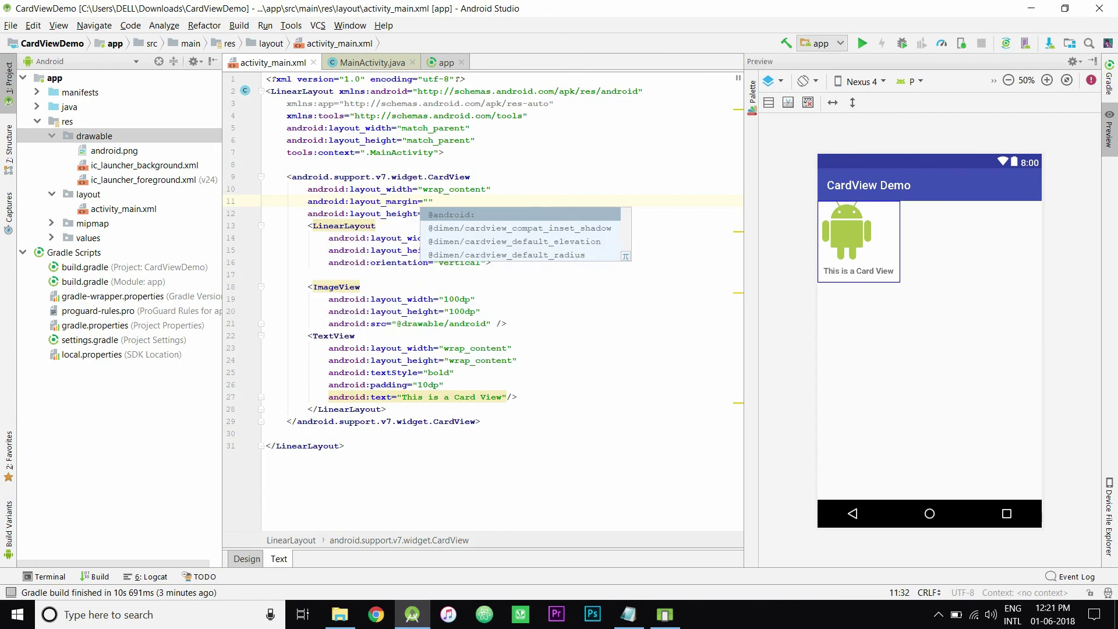
{"action": "type", "text": "10dp"}
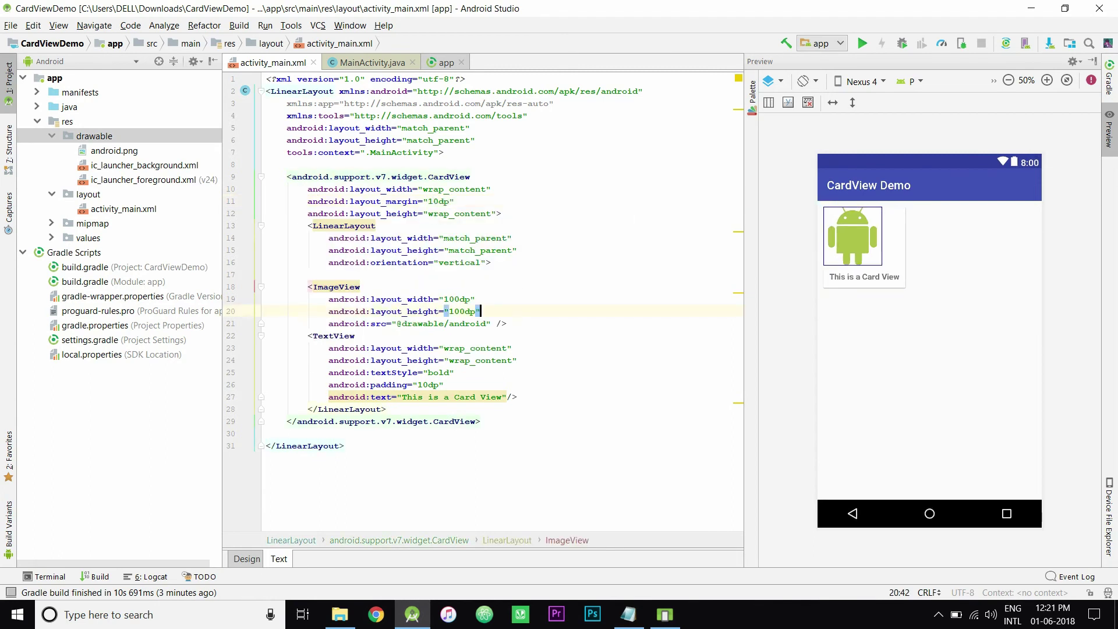
{"action": "left_click", "coordinate": [481, 311]}
{"action": "left_click", "coordinate": [517, 250]}
{"action": "key", "text": "Return"}
{"action": "type", "text": "pa"}
{"action": "key", "text": "Return"}
{"action": "type", "text": "10"}
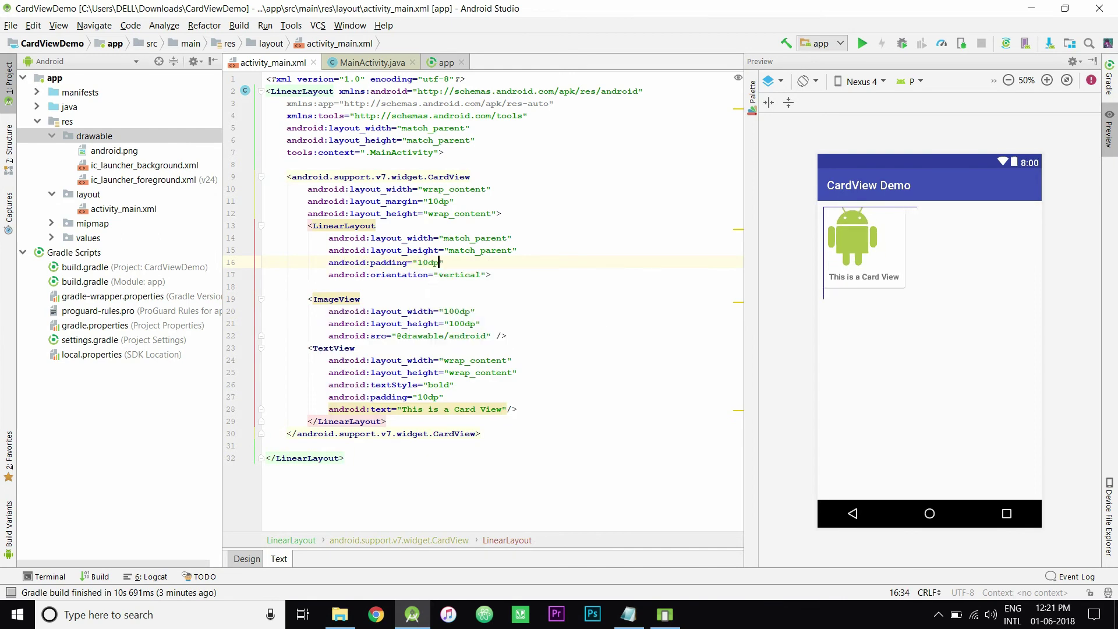
{"action": "type", "text": "dp"}
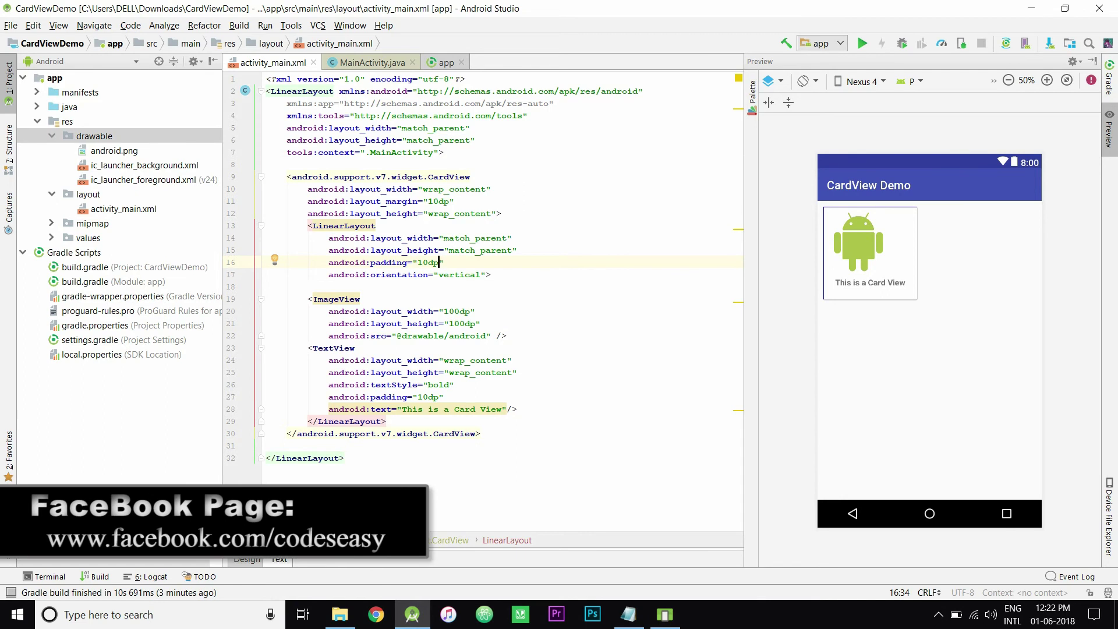
Set layout_gravity to center on both the ImageView and the TextView.
{"action": "left_click", "coordinate": [480, 323]}
{"action": "key", "text": "Return"}
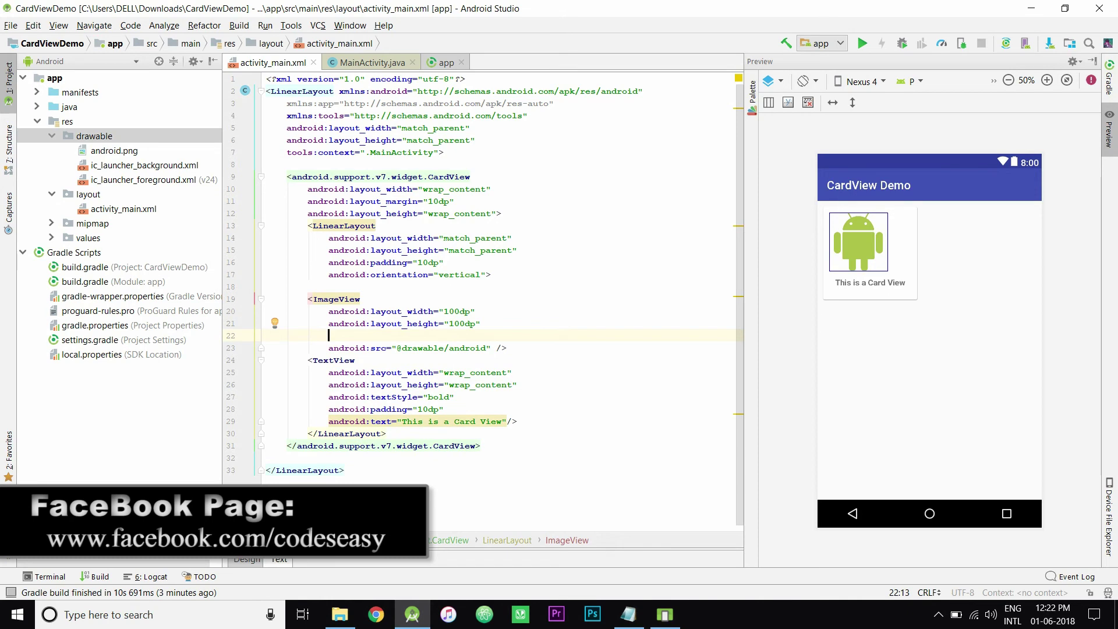
{"action": "type", "text": "gra"}
{"action": "key", "text": "Return"}
{"action": "type", "text": "cen"}
{"action": "key", "text": "Return"}
{"action": "left_click", "coordinate": [456, 397]}
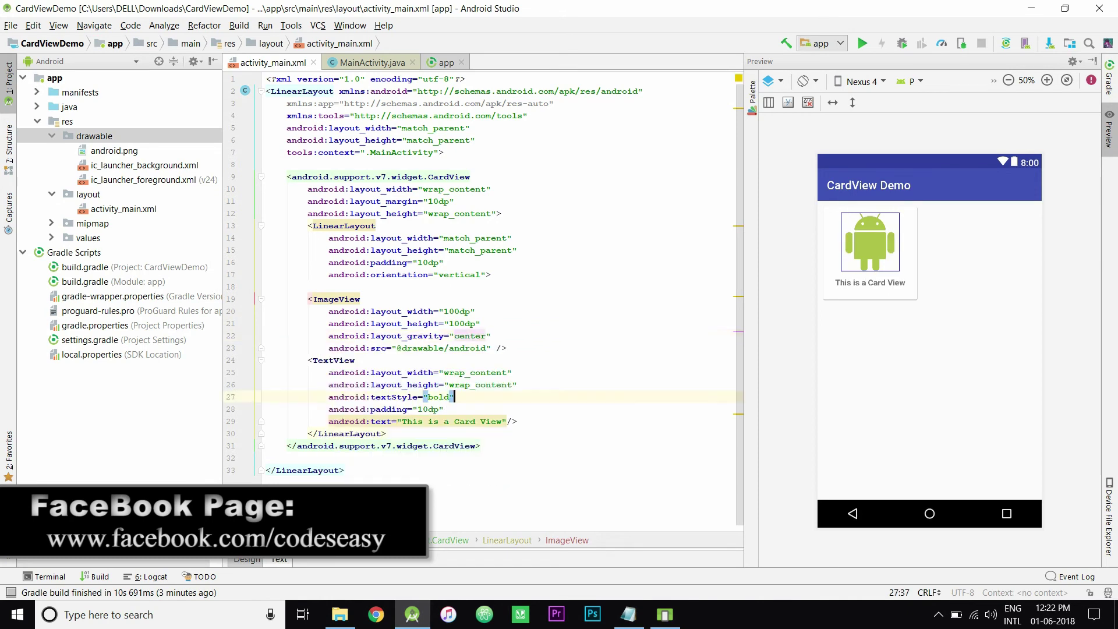
{"action": "key", "text": "Return"}
{"action": "type", "text": "gra"}
{"action": "key", "text": "Return"}
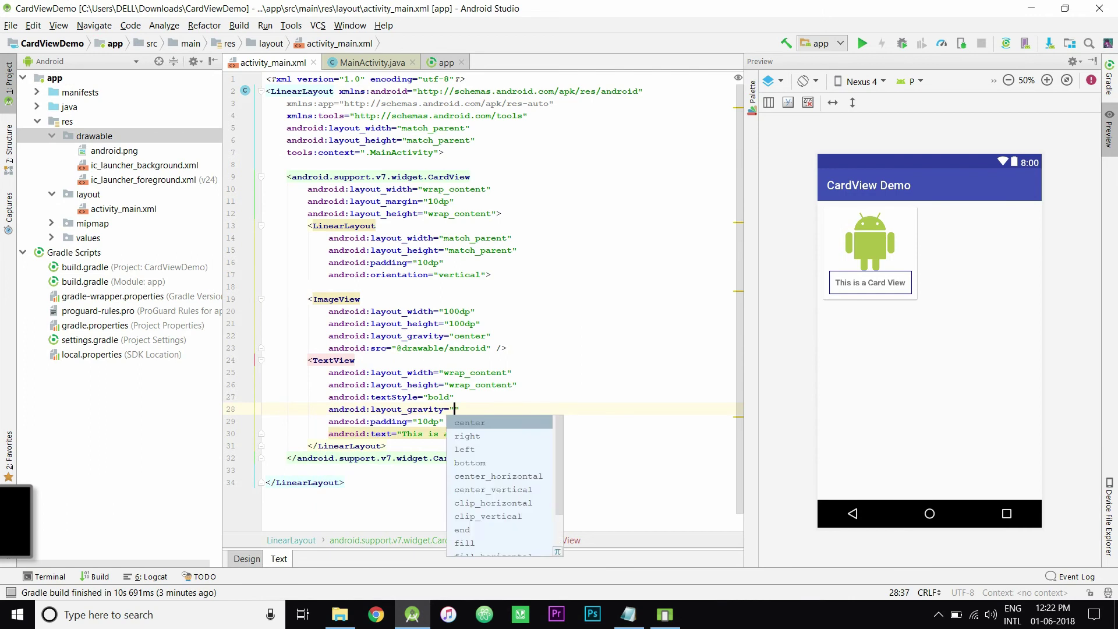
{"action": "type", "text": "cen"}
{"action": "key", "text": "Return"}
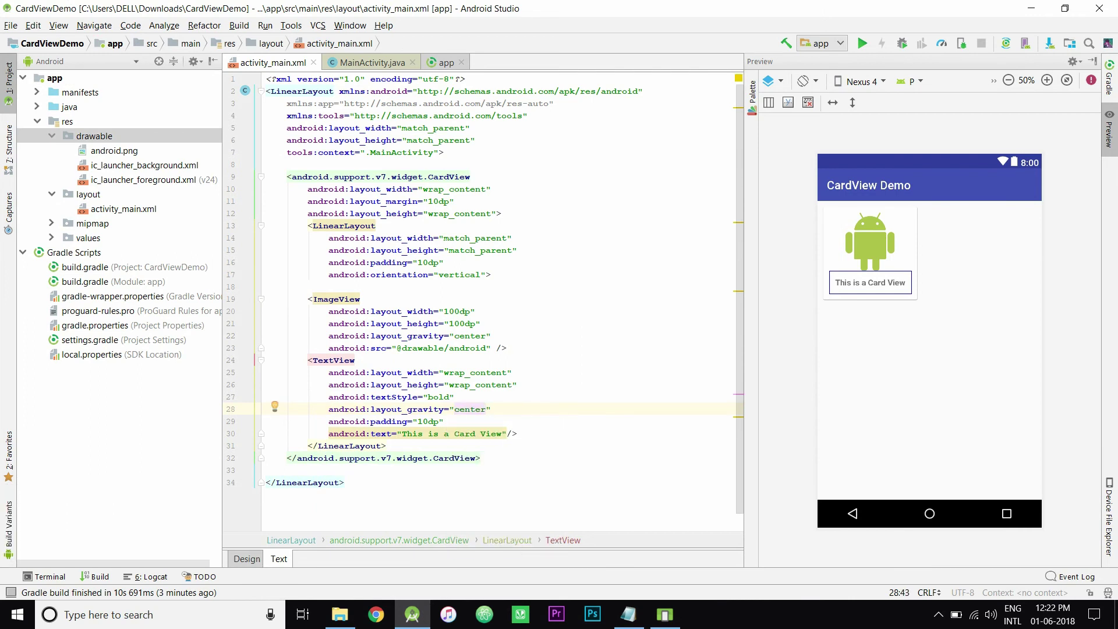
Highlight the CardView code, then add android:onClick="onclickcard" after its width line.
{"action": "left_click_drag", "start_coordinate": [481, 457], "coordinate": [270, 176]}
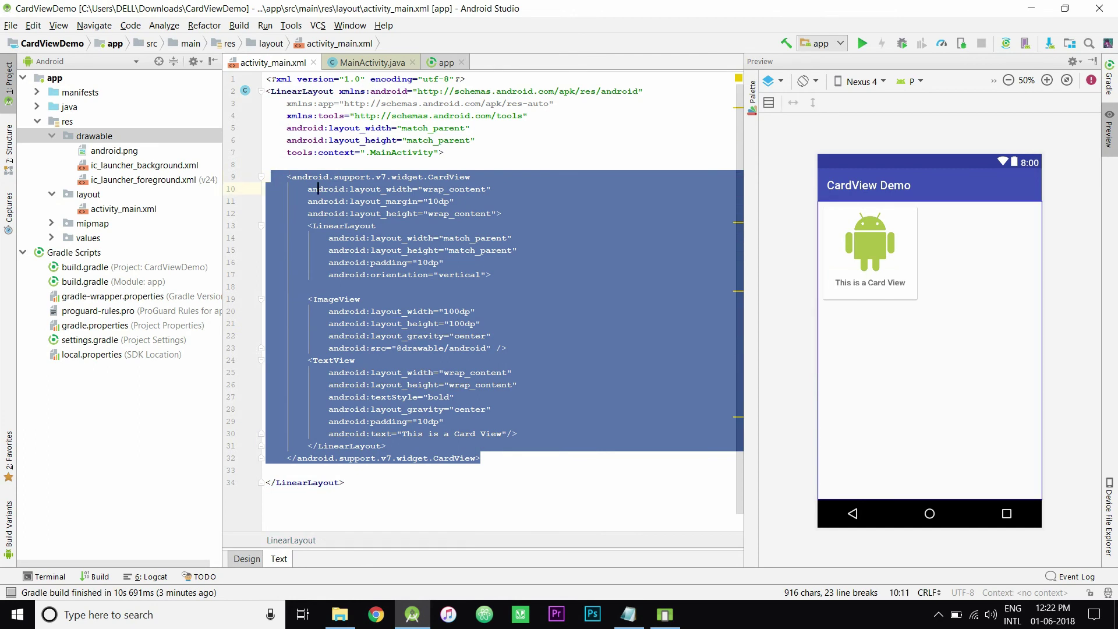
{"action": "left_click", "coordinate": [270, 176]}
{"action": "mouse_move", "coordinate": [287, 177]}
{"action": "left_mouse_down"}
{"action": "mouse_move", "coordinate": [439, 323]}
{"action": "mouse_move", "coordinate": [481, 458]}
{"action": "left_mouse_up"}
{"action": "left_click", "coordinate": [491, 190]}
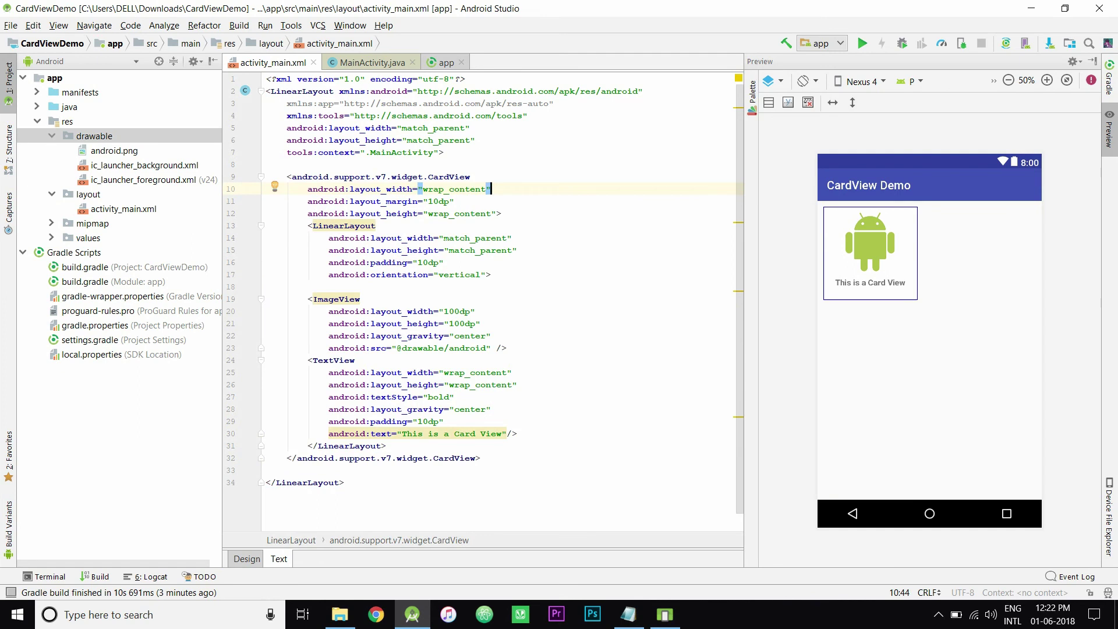
{"action": "key", "text": "Return"}
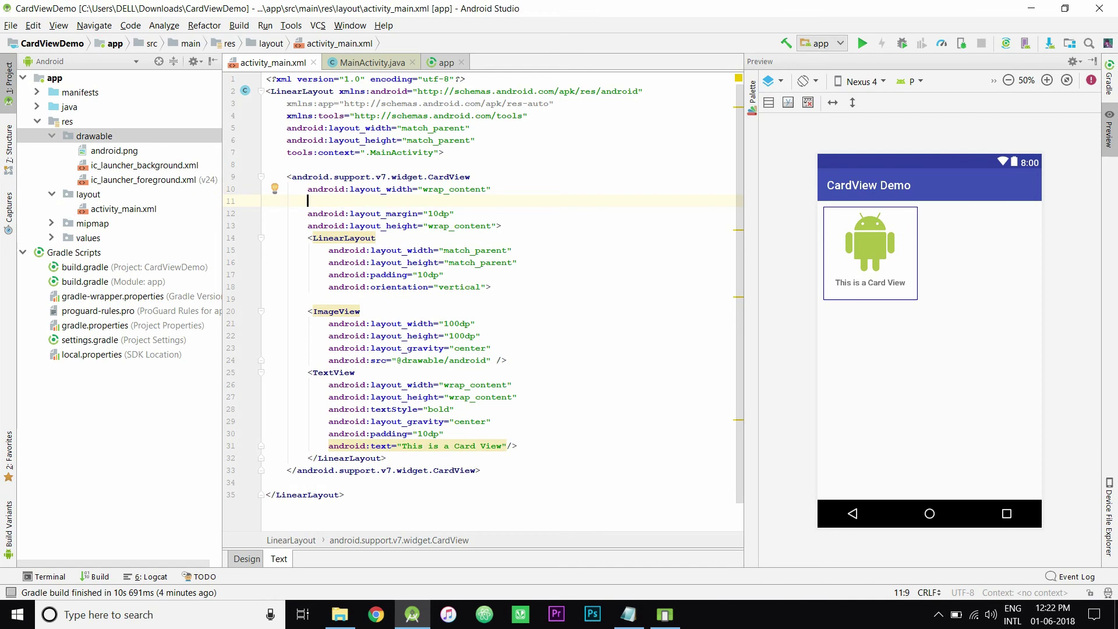
{"action": "type", "text": "o"}
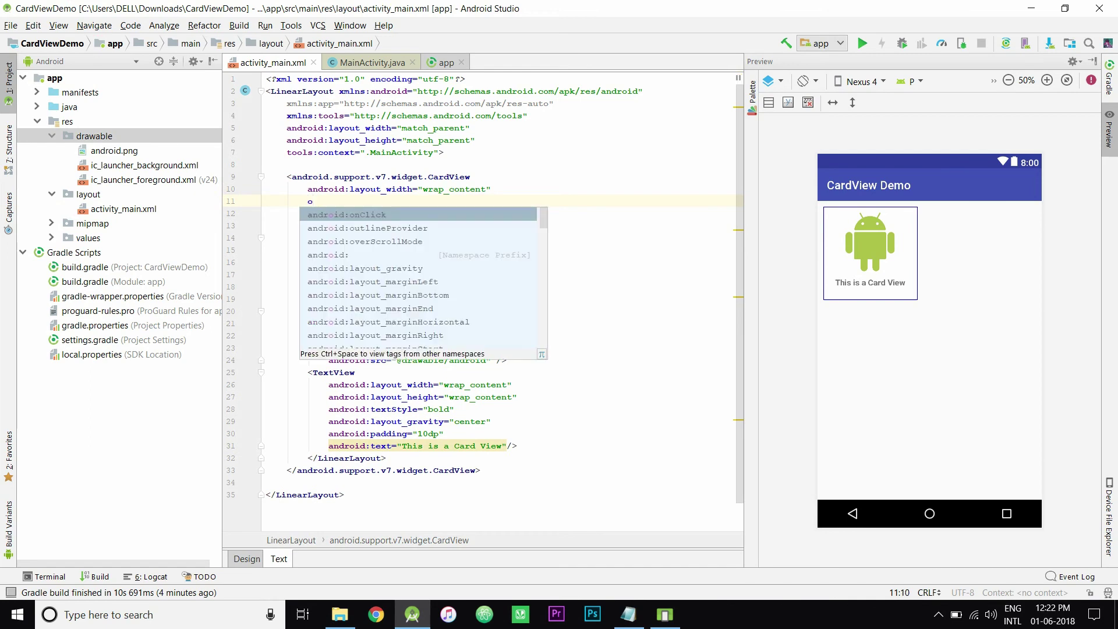
{"action": "key", "text": "Return"}
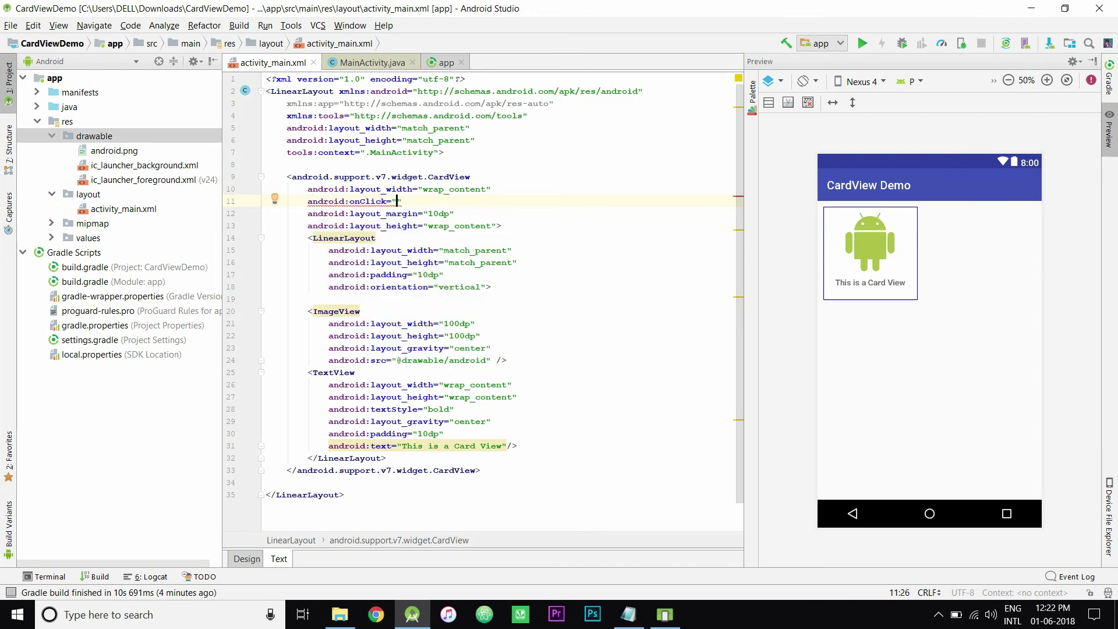
{"action": "type", "text": "on"}
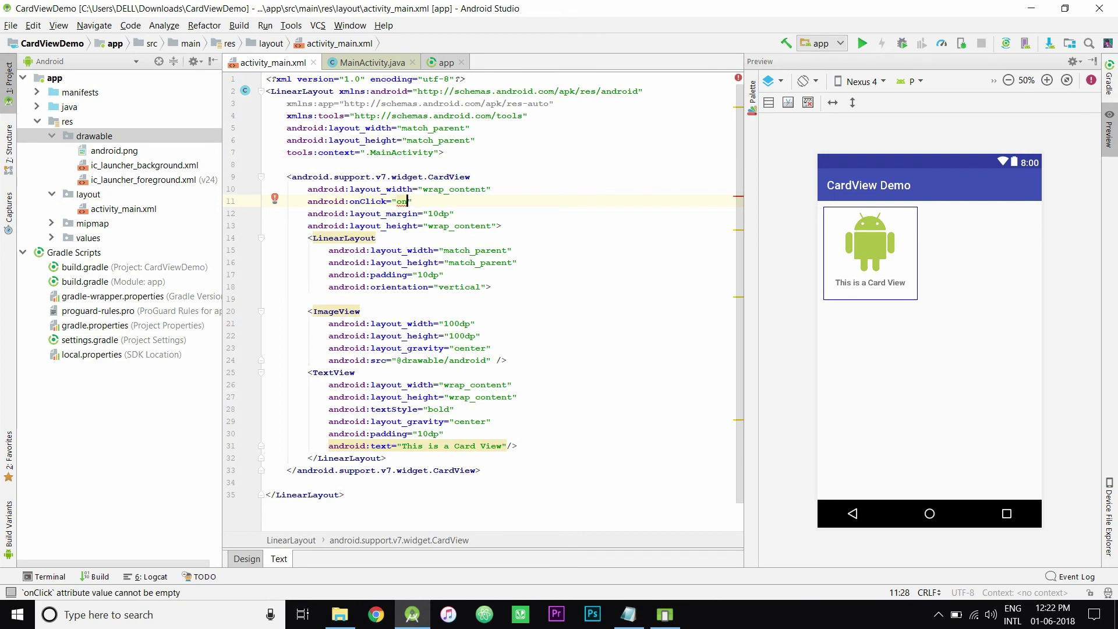
{"action": "type", "text": "click"}
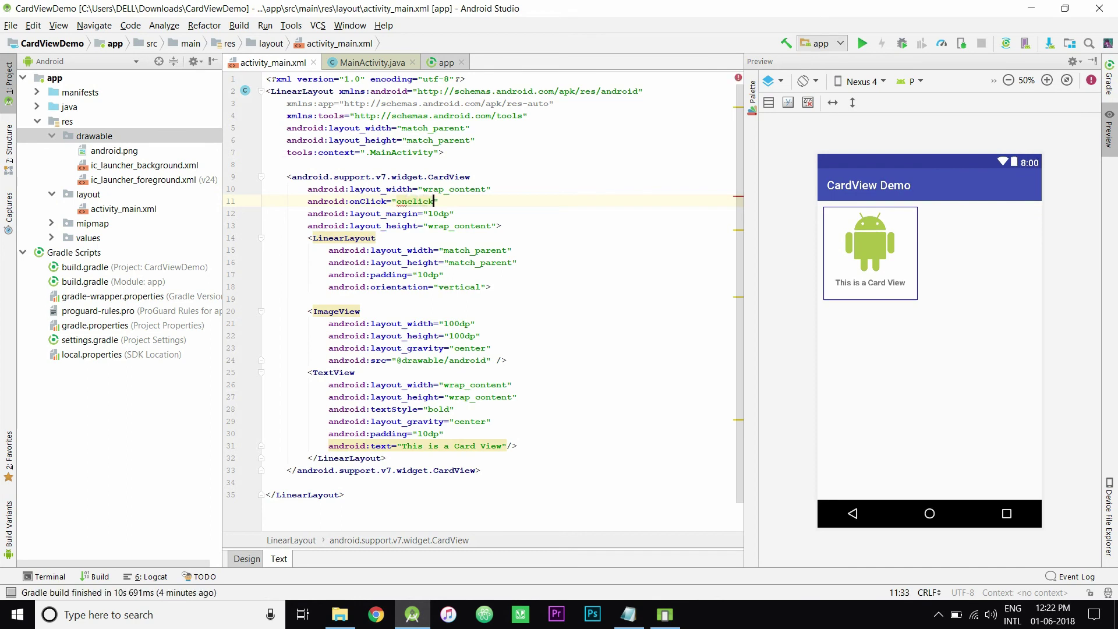
{"action": "type", "text": "card"}
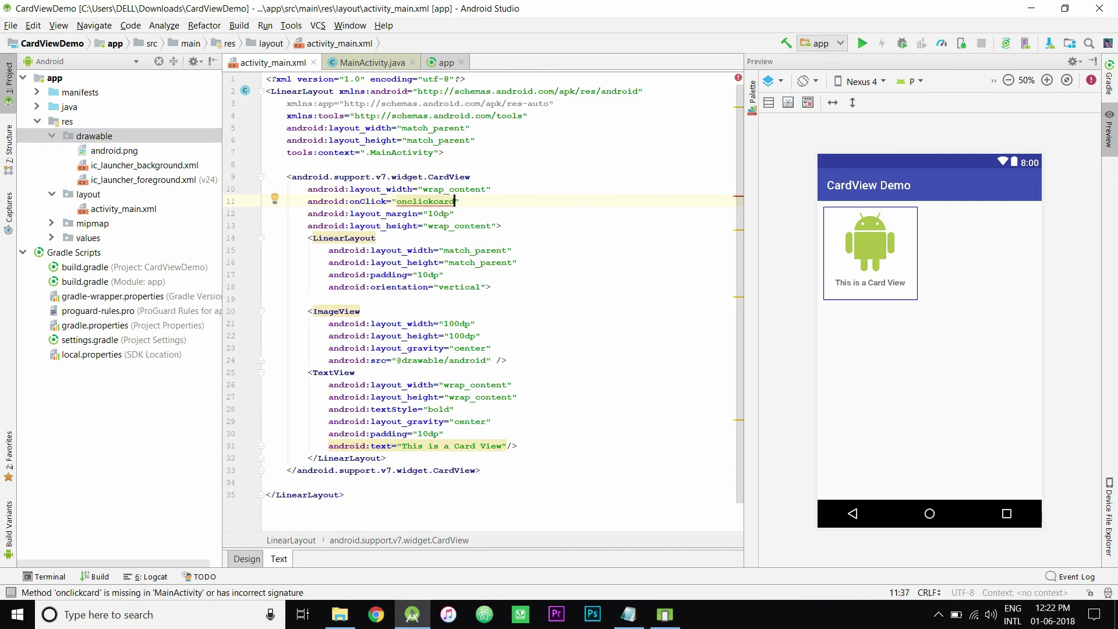
Use Alt+Enter on onclickcard to choose Create 'onclickcard(View)' in 'MainActivity'.
{"action": "left_click", "coordinate": [423, 201]}
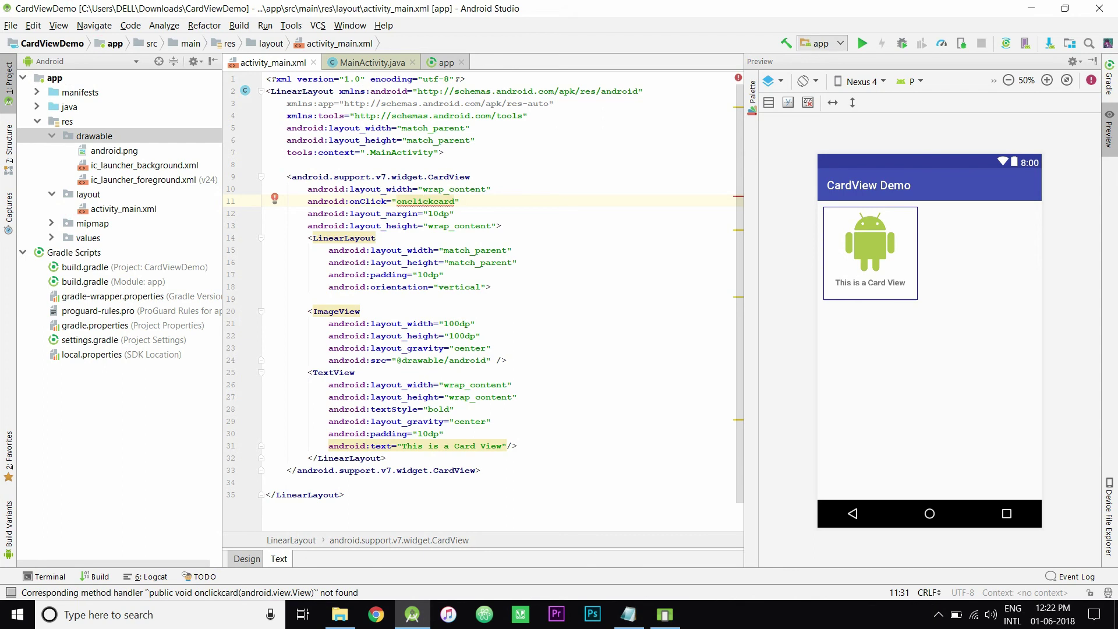
{"action": "key", "text": "alt+Return"}
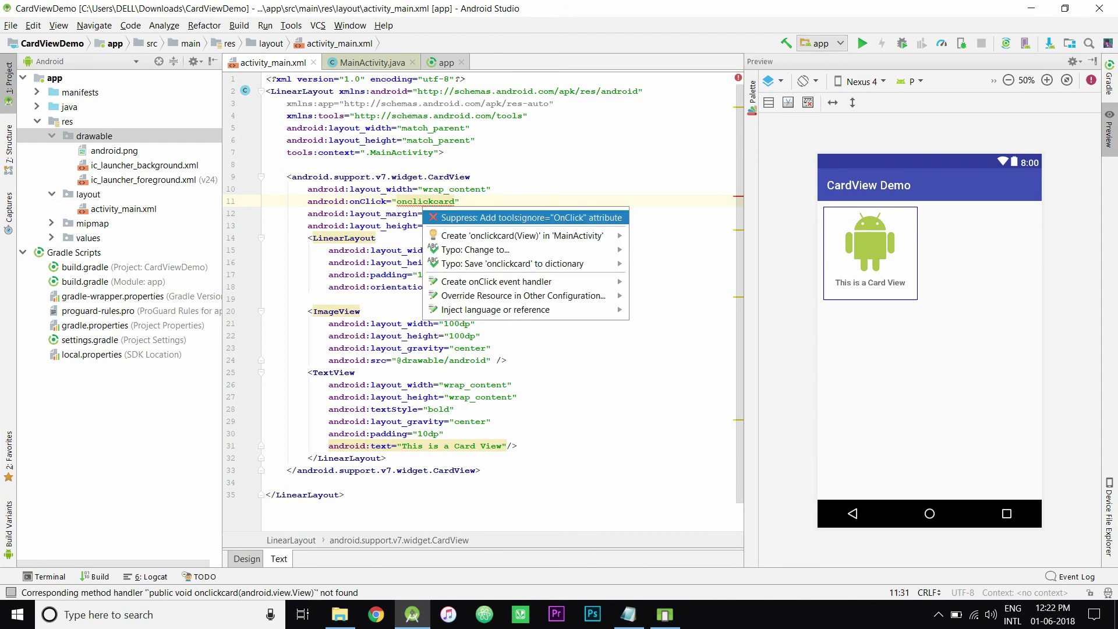
{"action": "key", "text": "Down"}
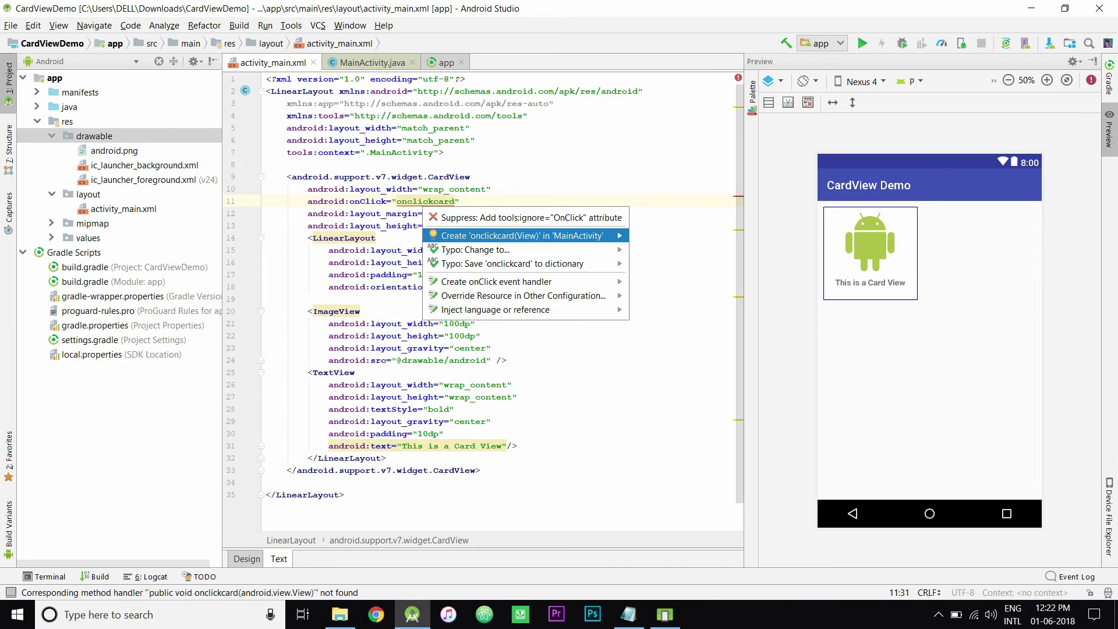
Fill onclickcard with a LENGTH_SHORT Toast "This is a toast" and return to activity_main.xml.
{"action": "key", "text": "Return"}
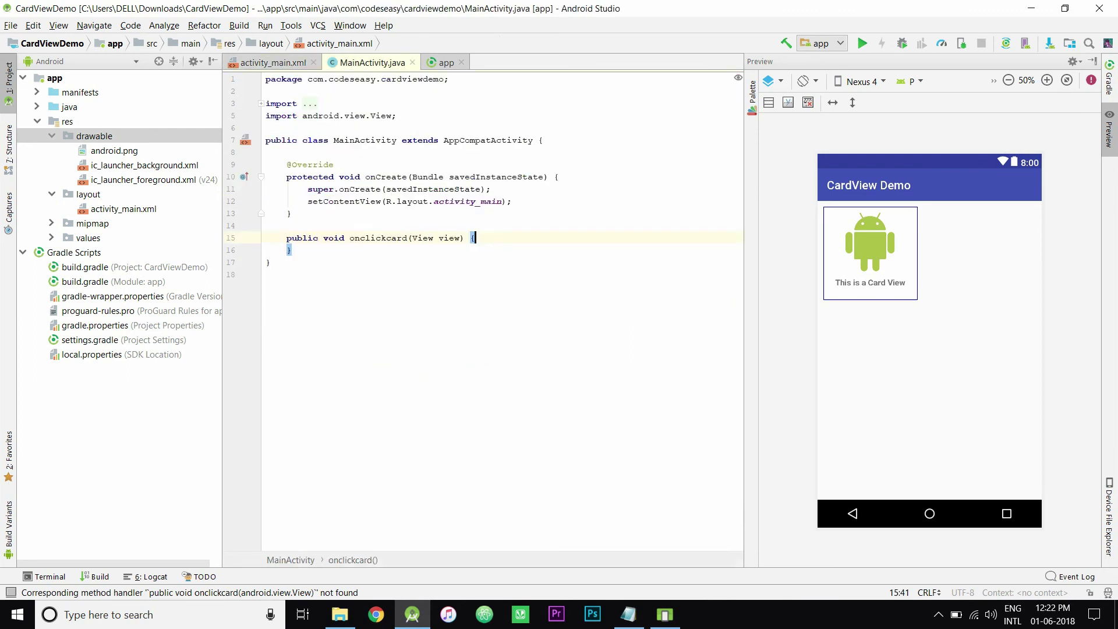
{"action": "key", "text": "Return"}
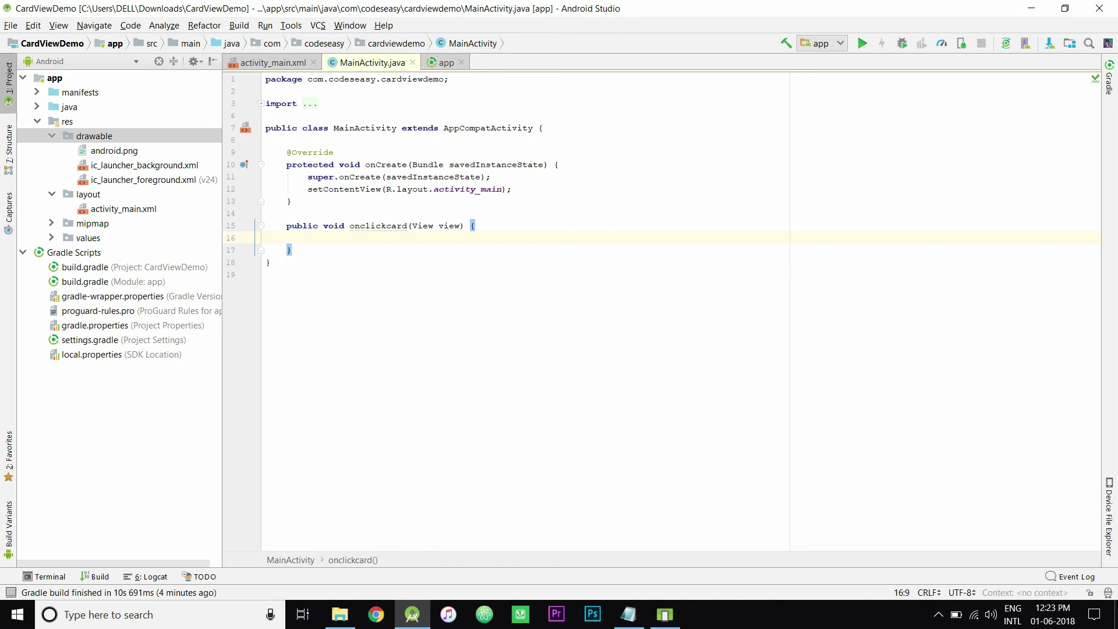
{"action": "type", "text": "Toast"}
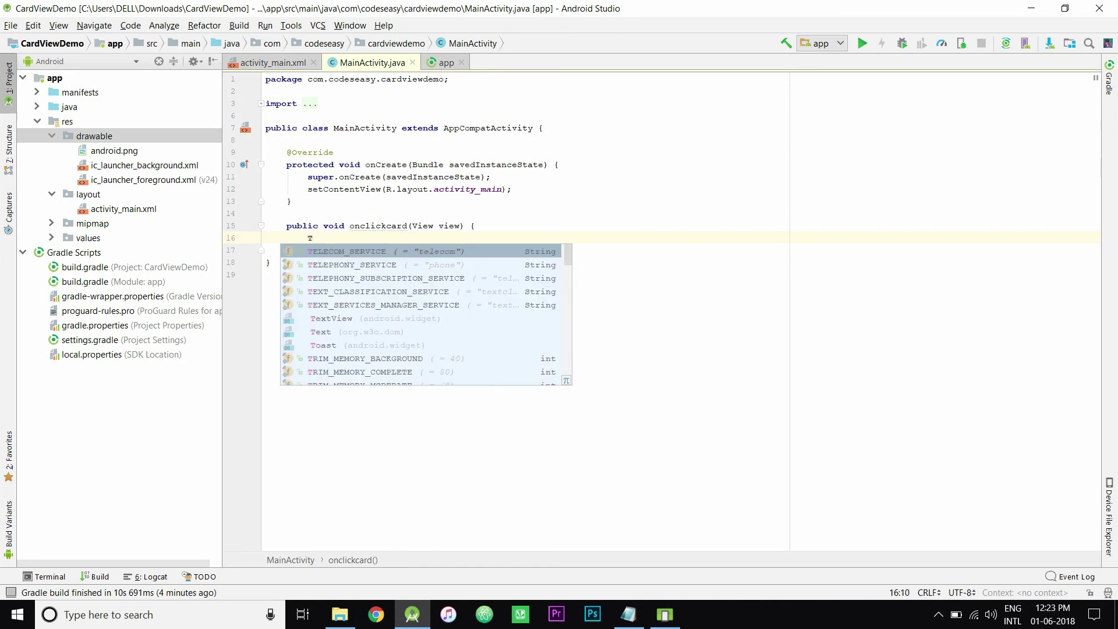
{"action": "key", "text": "Return"}
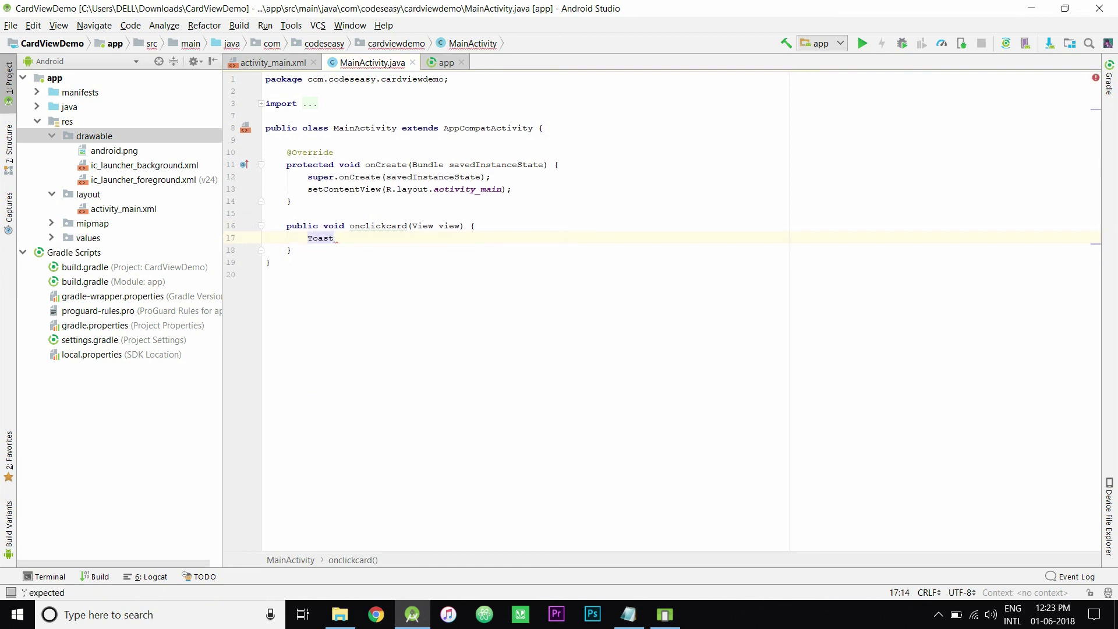
{"action": "type", "text": "."}
{"action": "key", "text": "Return"}
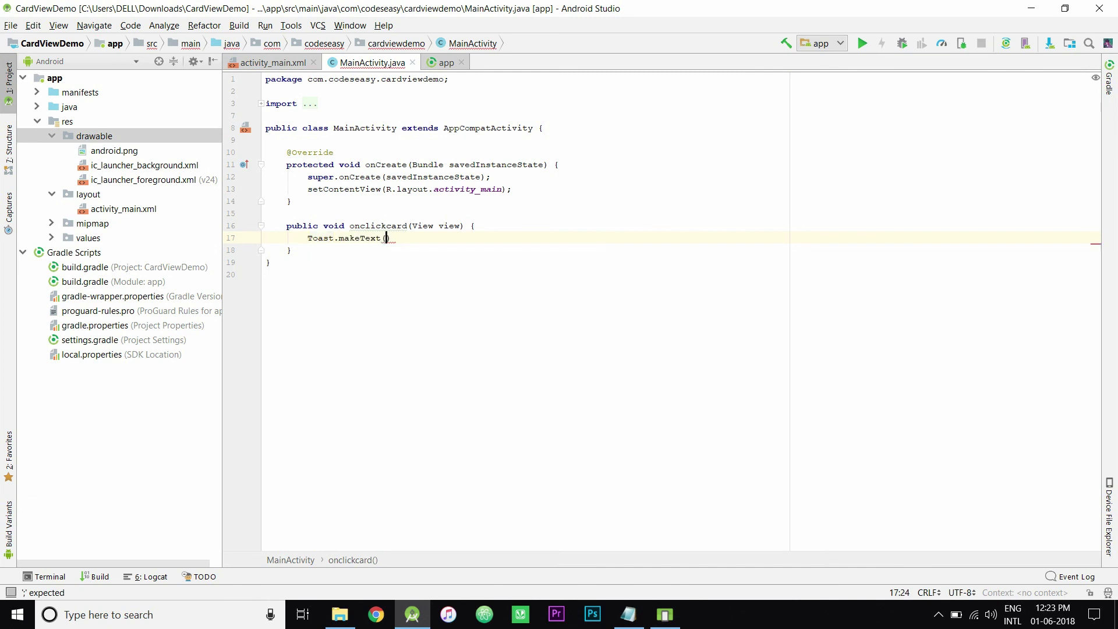
{"action": "type", "text": "Main"}
{"action": "key", "text": "Return"}
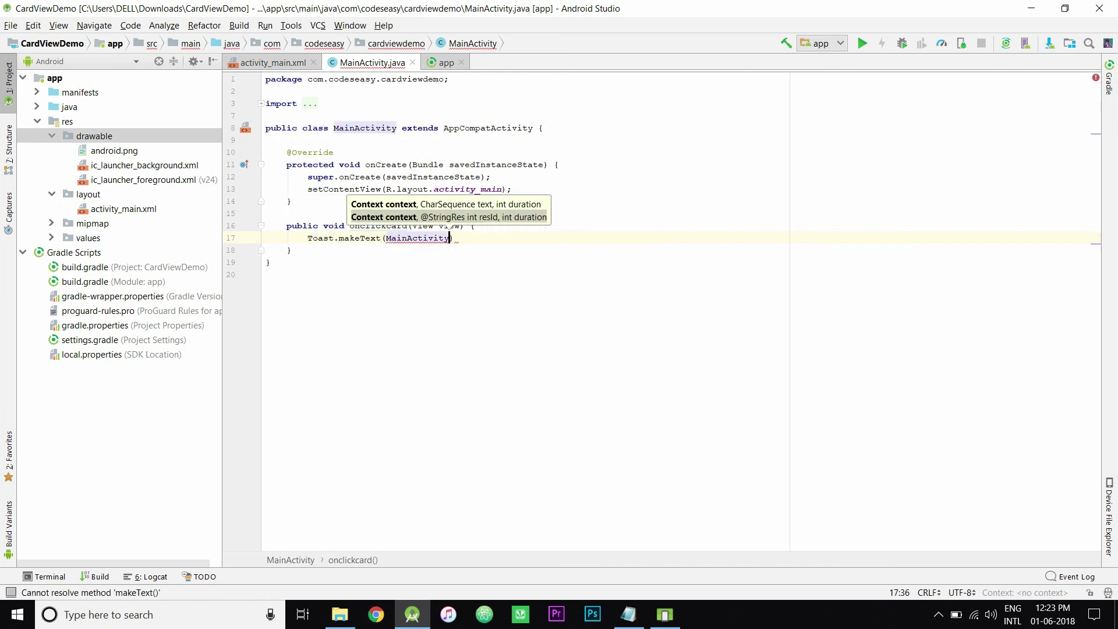
{"action": "type", "text": ".this, \""}
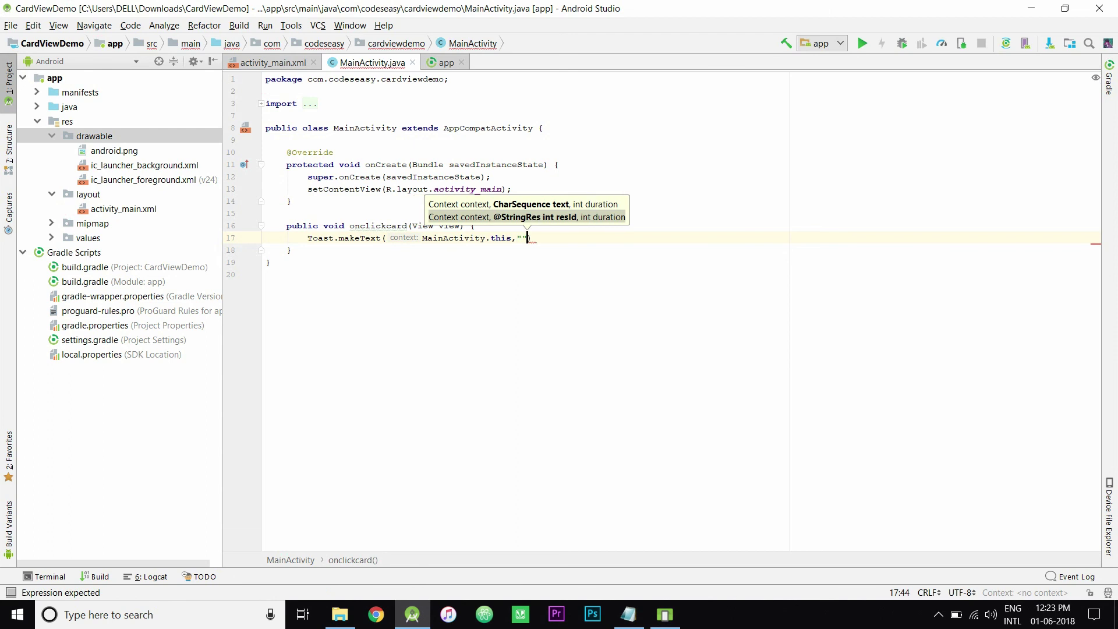
{"action": "type", "text": "This is a t"}
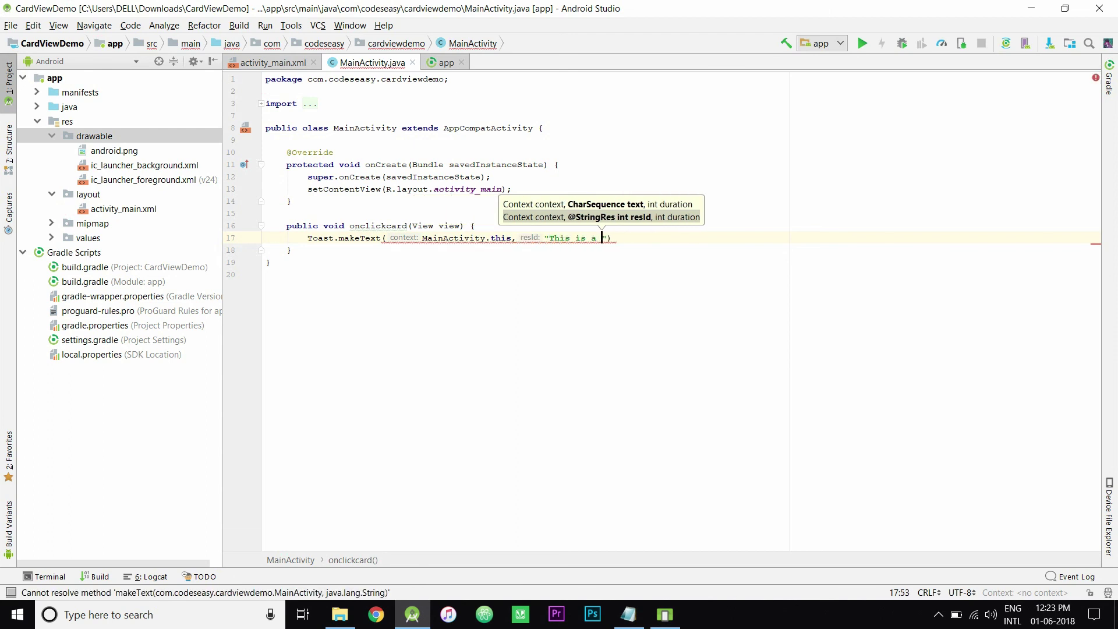
{"action": "type", "text": "oast\", "}
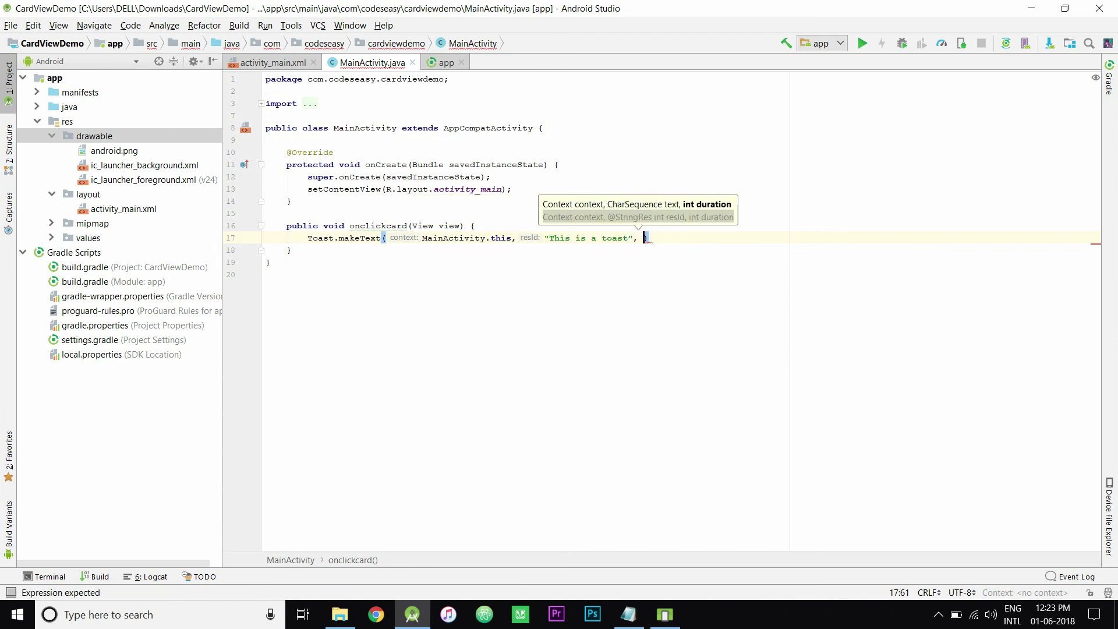
{"action": "type", "text": "Toast."}
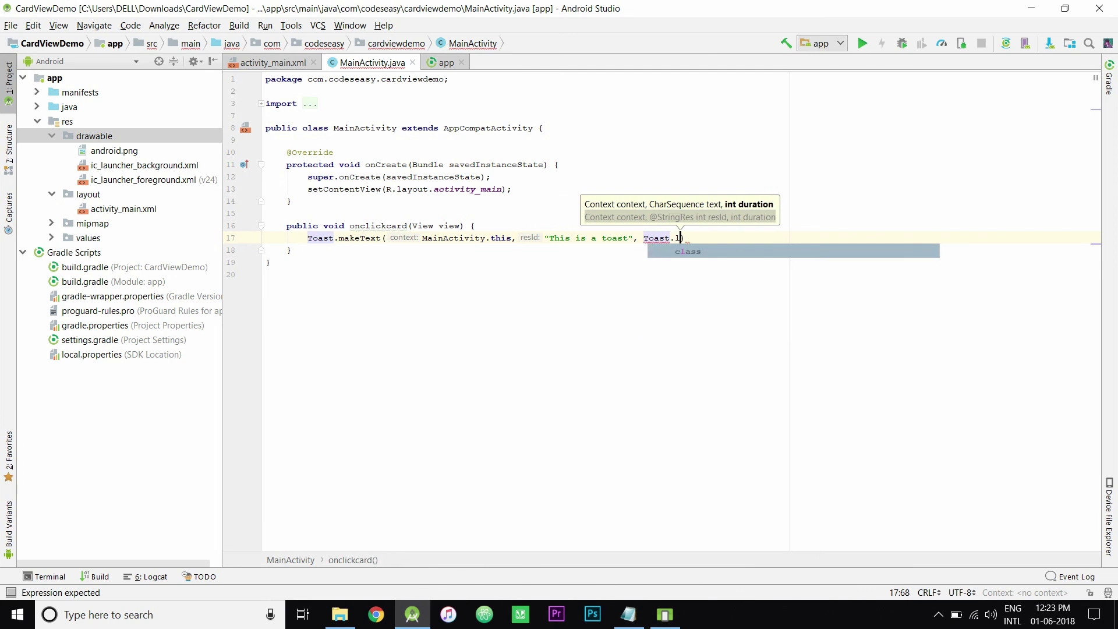
{"action": "key", "text": "Down"}
{"action": "key", "text": "Return"}
{"action": "type", "text": ".sh"}
{"action": "key", "text": "Return"}
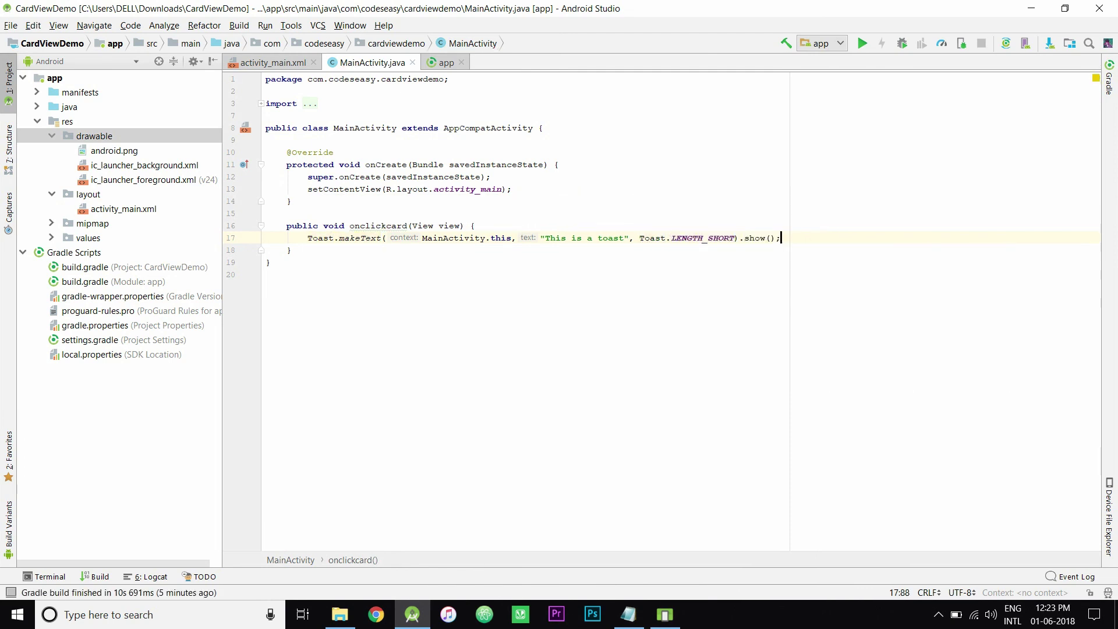
{"action": "type", "text": ";"}
{"action": "key", "text": "alt+Left"}
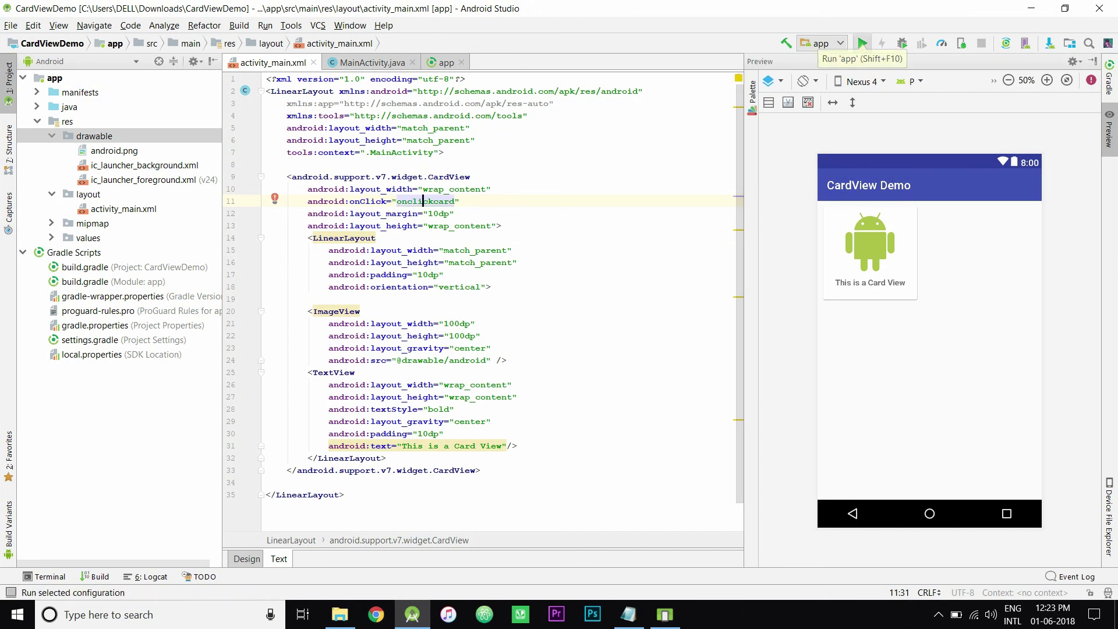
Run the app on the Nexus 5X API P emulator.
{"action": "left_click", "coordinate": [862, 43]}
{"action": "key", "text": "Return"}
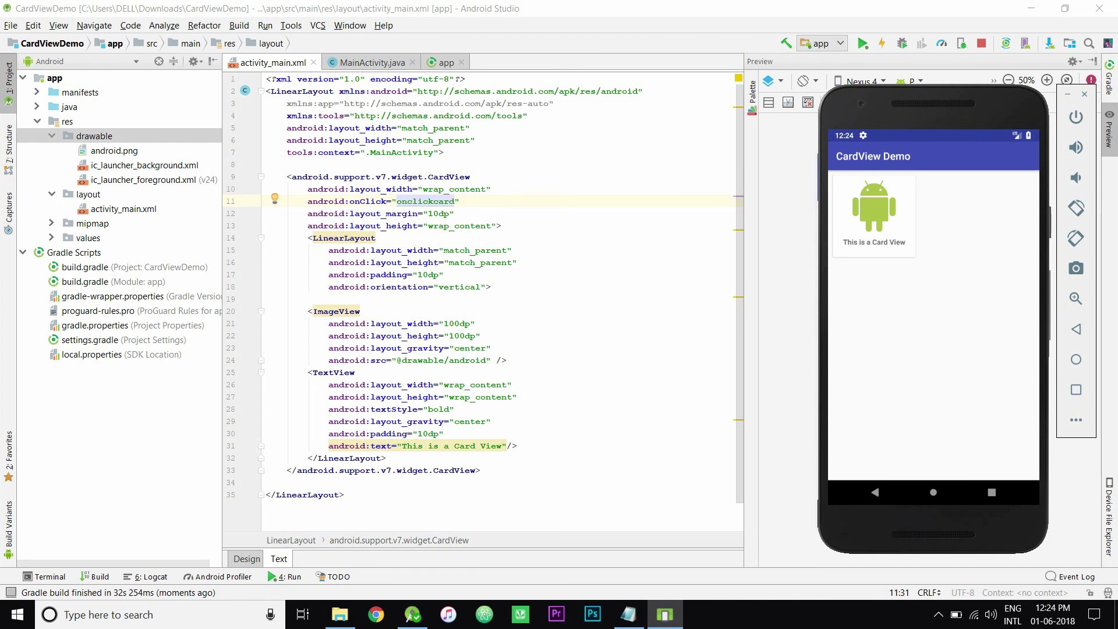
Click the Android Studio editor to bring the layout code in front of the emulator.
{"action": "left_click", "coordinate": [460, 201]}
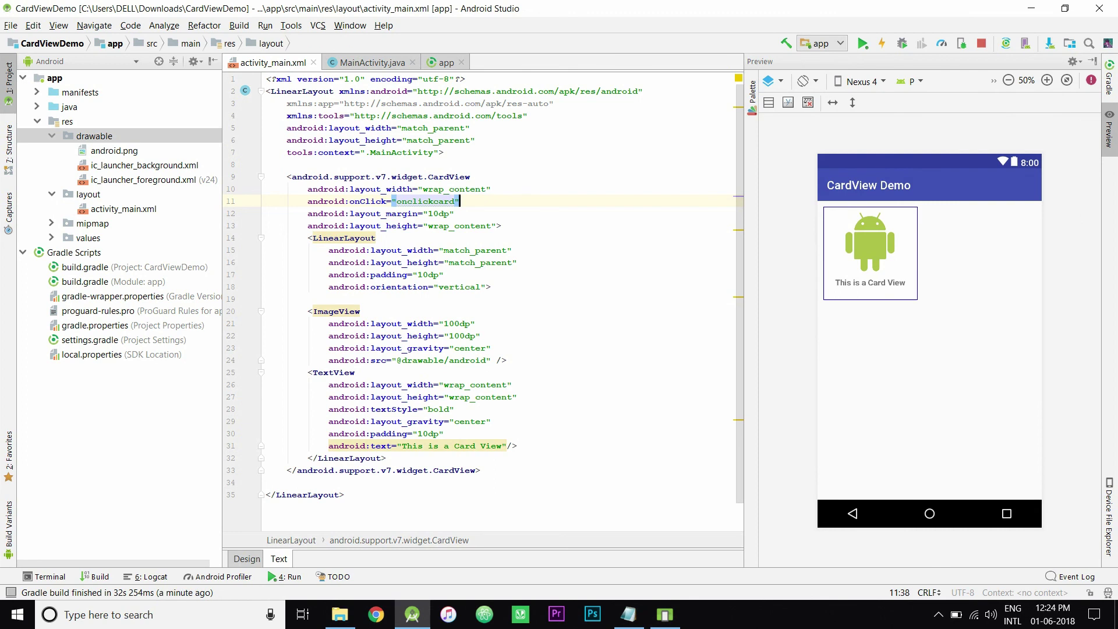